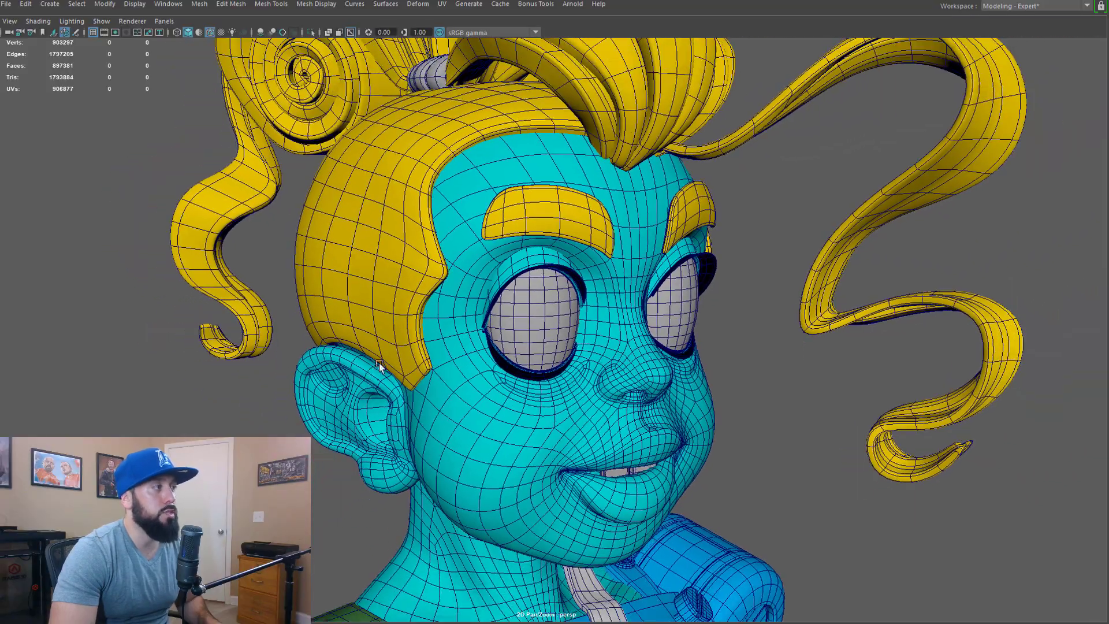
- Select the character's eyeballs with their eyelids and lashes and isolate them in the viewport
alt+drag(516, 334, 520, 361)
alt+right_drag(521, 360, 542, 324)
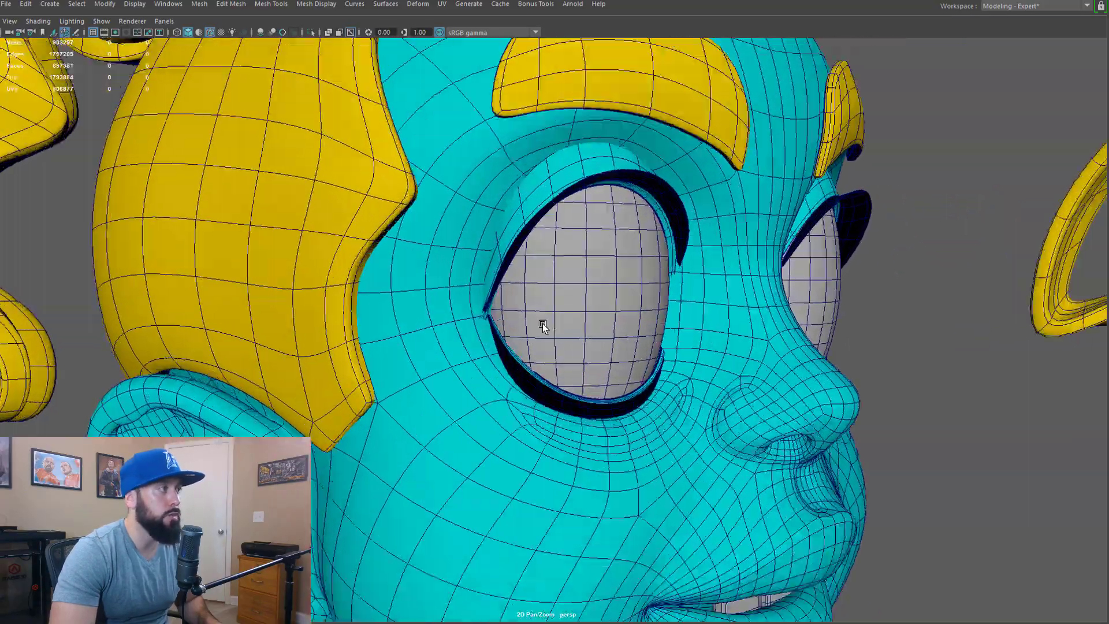
alt+drag(542, 324, 526, 233)
click(525, 224)
shift+click(577, 329)
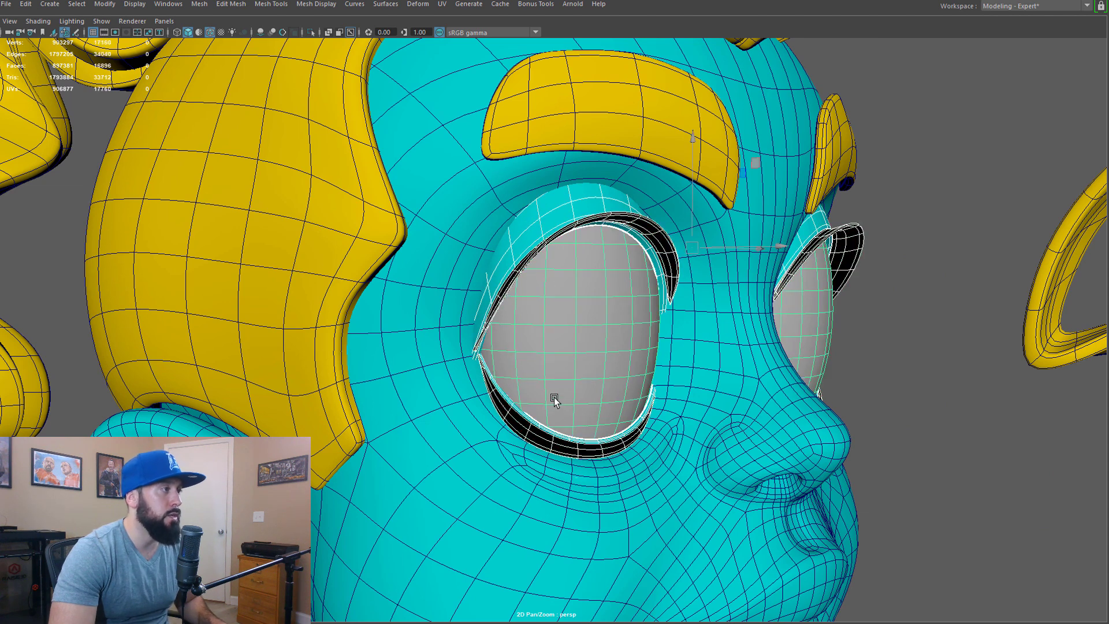
alt+drag(555, 399, 577, 385)
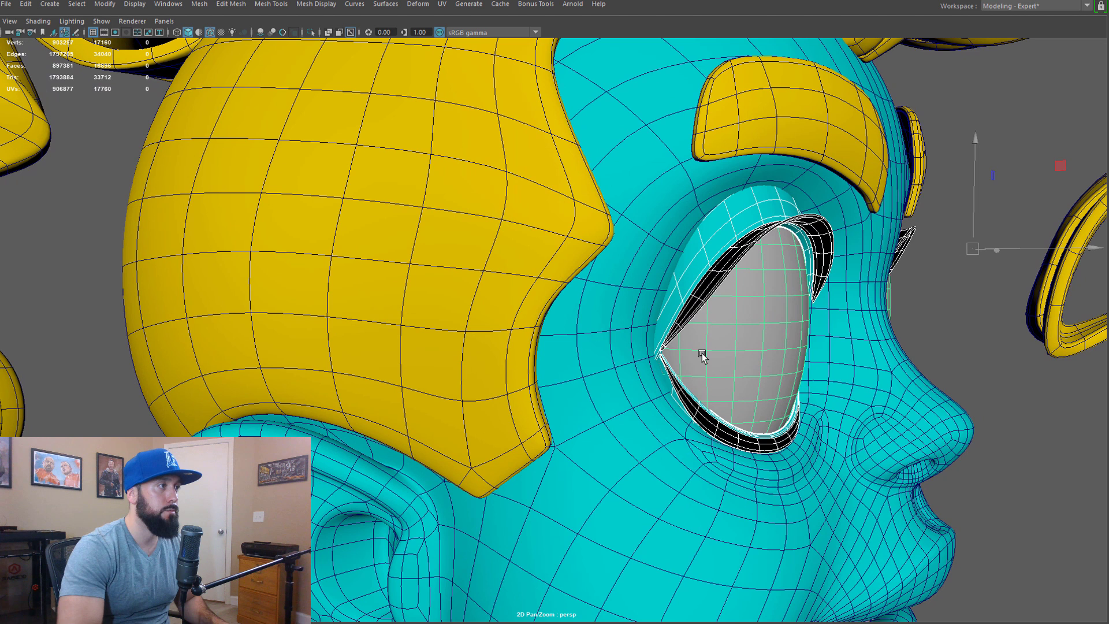
key(ctrl+1)
- Examine how the upper and lower eyelid shells wrap around the isolated eyeballs
alt+middle_drag(701, 356, 580, 369)
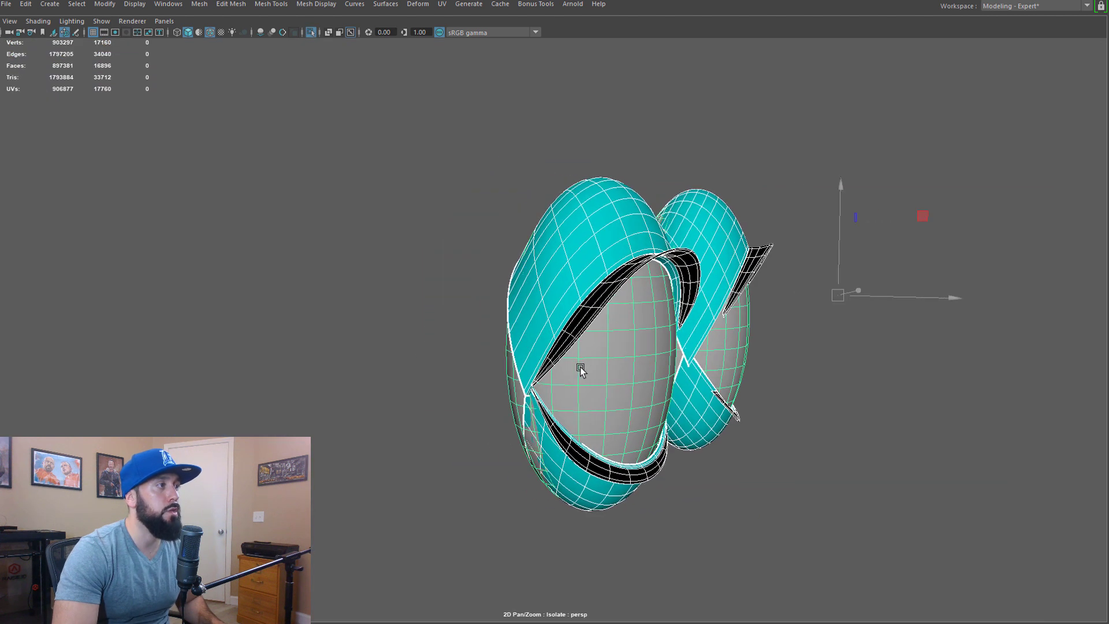
key(F9)
right_drag(652, 355, 607, 355)
alt+drag(508, 316, 450, 339)
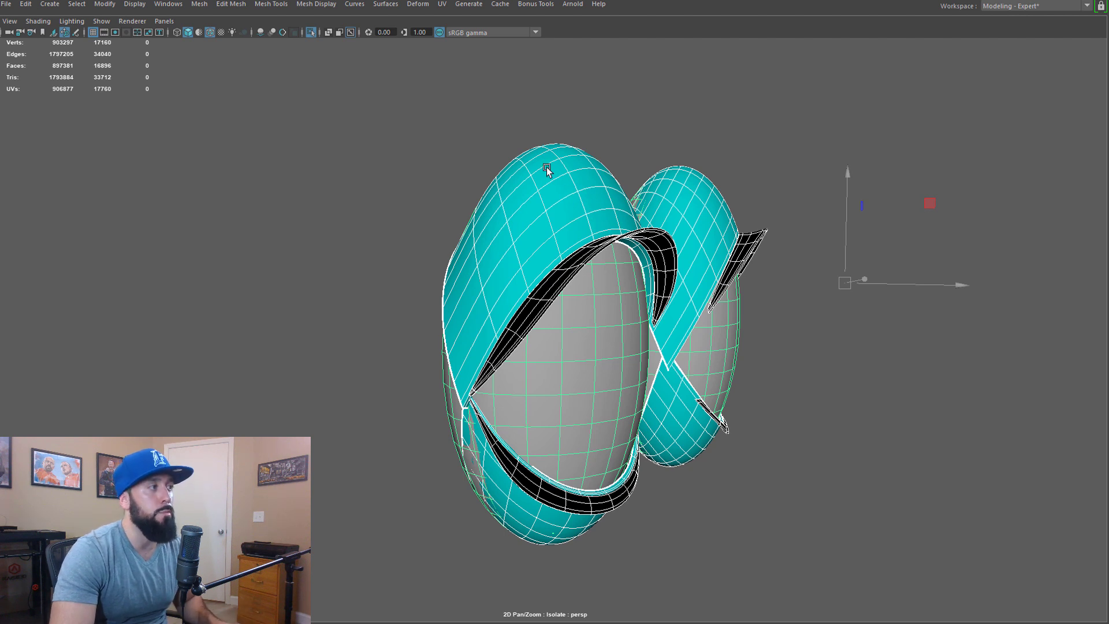
alt+drag(601, 281, 669, 328)
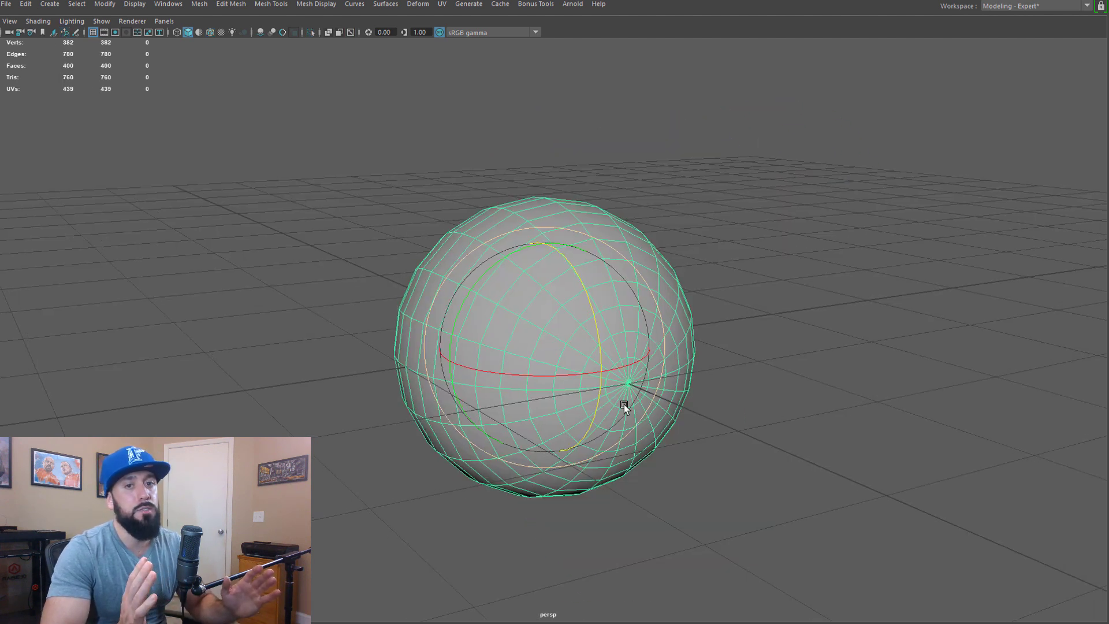
drag(624, 404, 656, 421)
scroll(654, 421, down, 1)
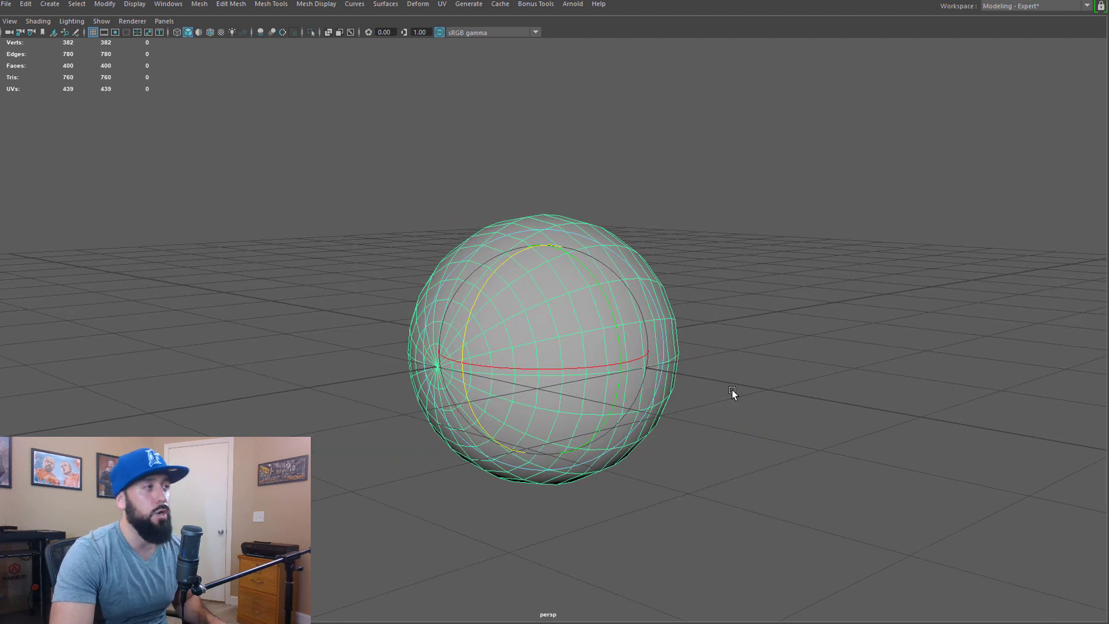
- Duplicate the eyeball sphere in place
scroll(633, 388, up, 4)
scroll(685, 399, down, 1)
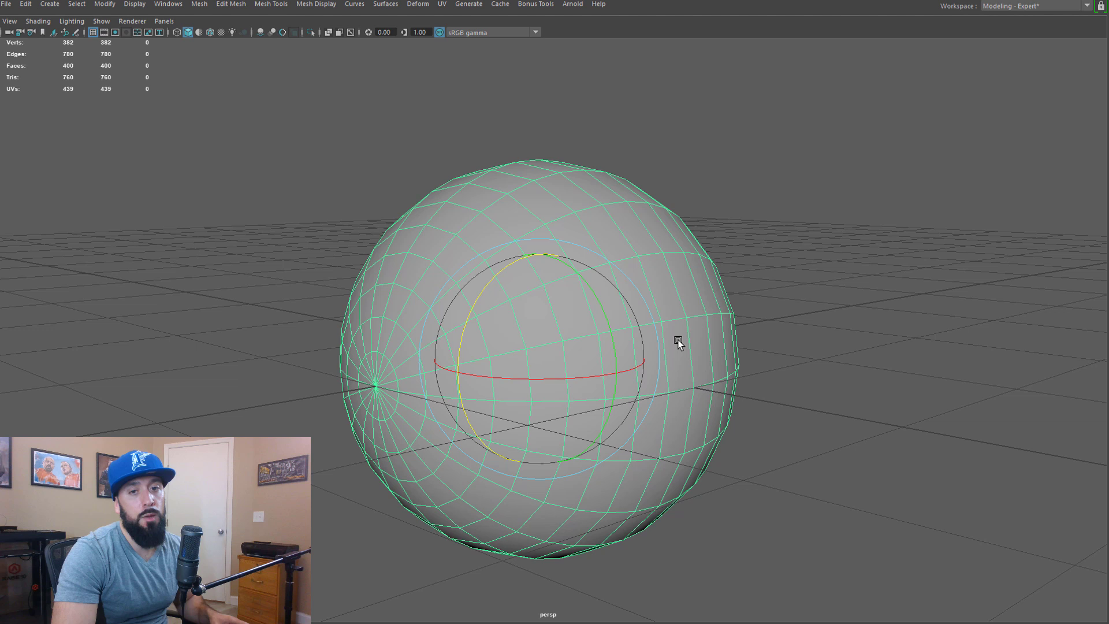
alt+drag(596, 341, 602, 352)
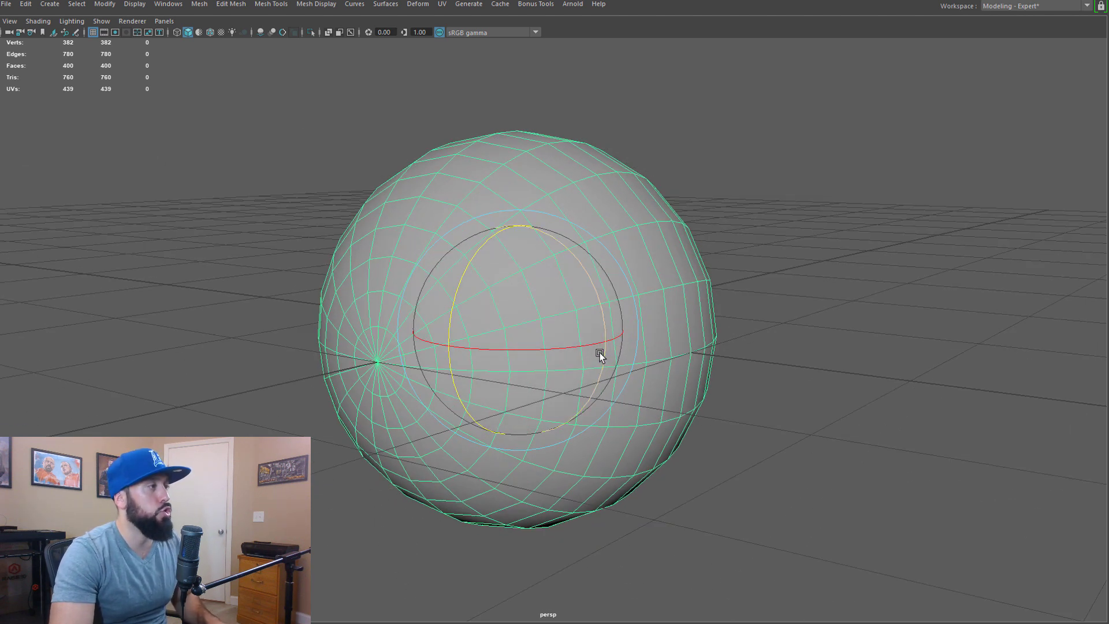
key(ctrl+d)
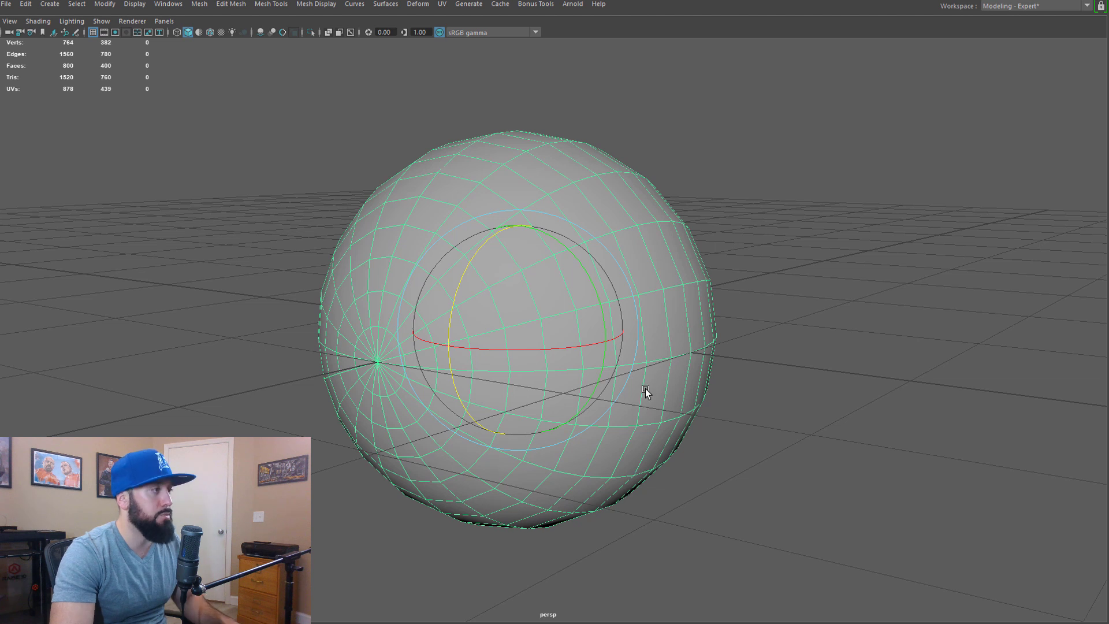
- Push all vertices of the duplicated sphere slightly outward along their normals and show the spheres in wireframe
key(F9)
drag(793, 584, 24, 38)
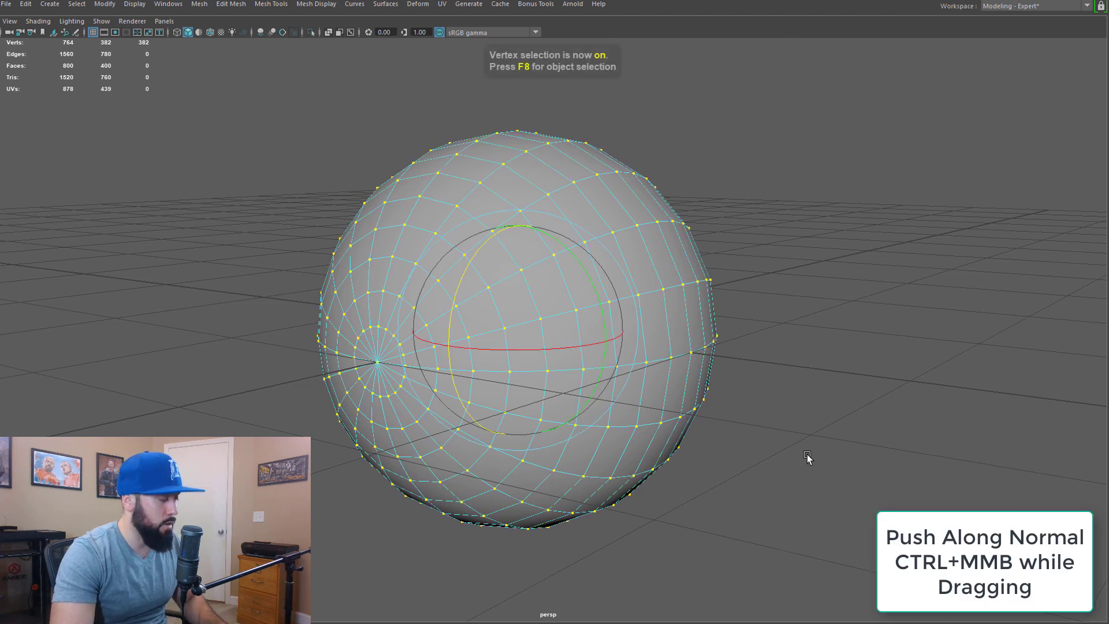
key(w)
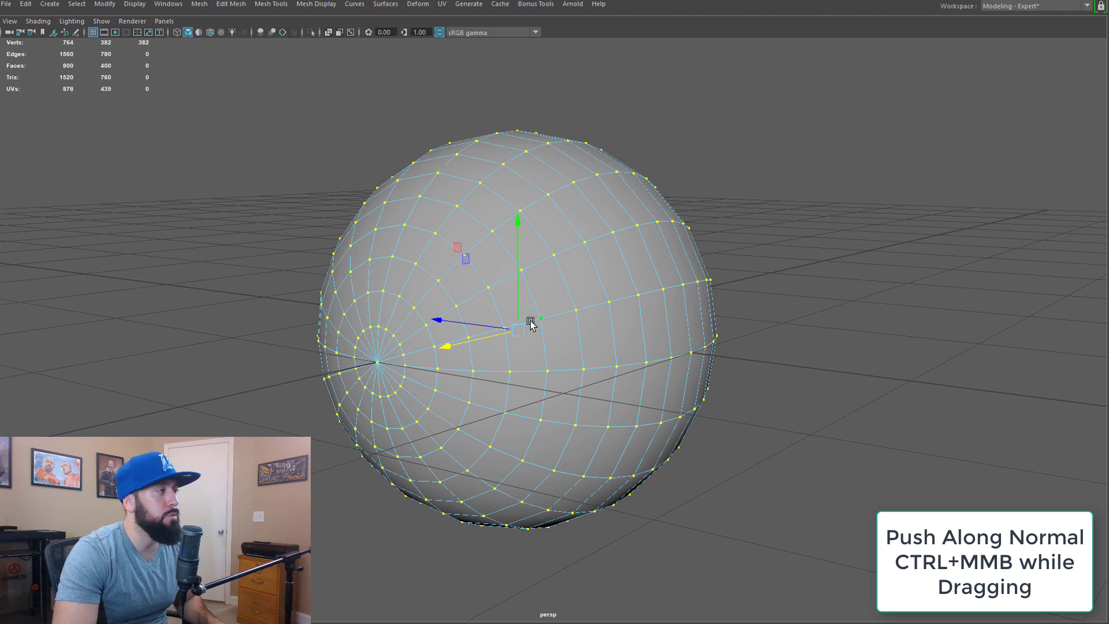
ctrl+middle_drag(530, 325, 599, 341)
key(4)
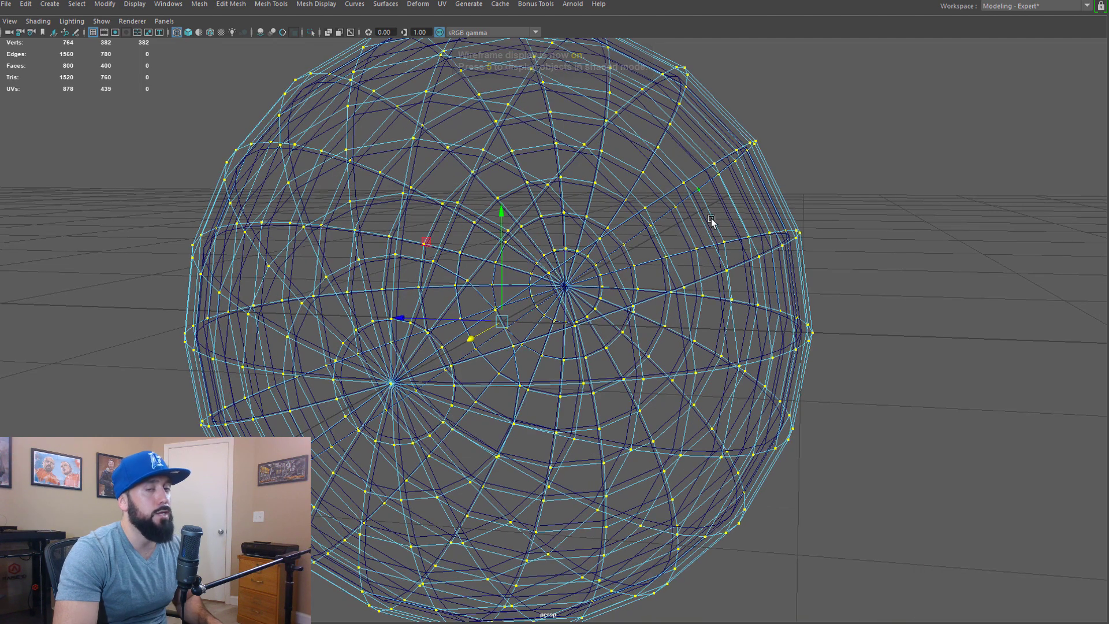
- Detach the outer sphere along its full horizontal middle edge loop, running through both poles
alt+right_drag(683, 303, 638, 324)
alt+drag(639, 323, 600, 327)
right_drag(601, 355, 596, 321)
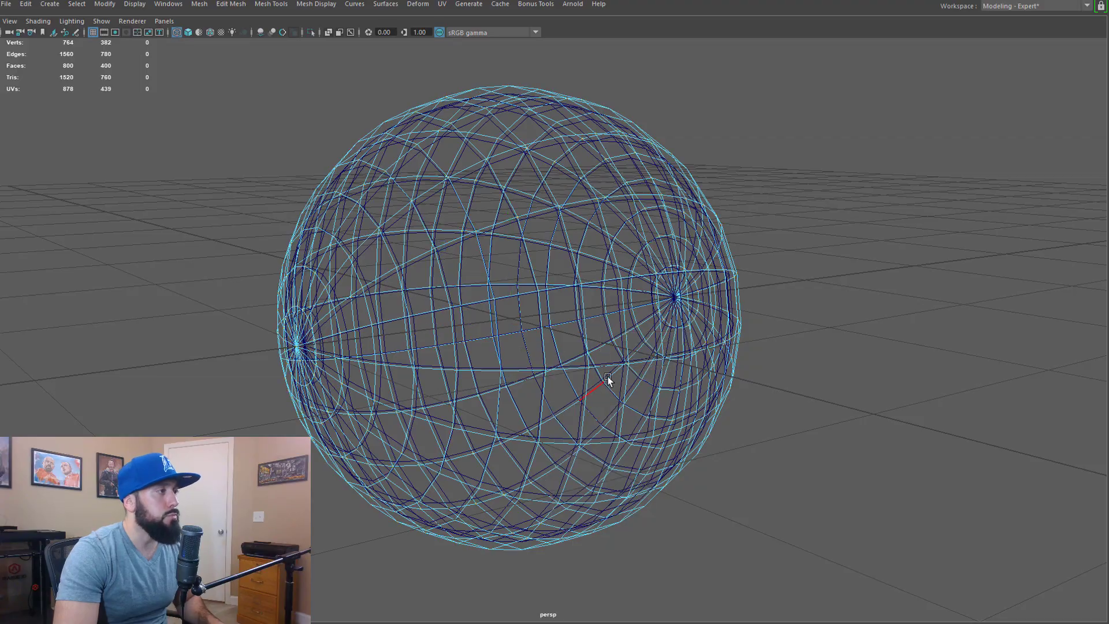
alt+drag(607, 362, 544, 365)
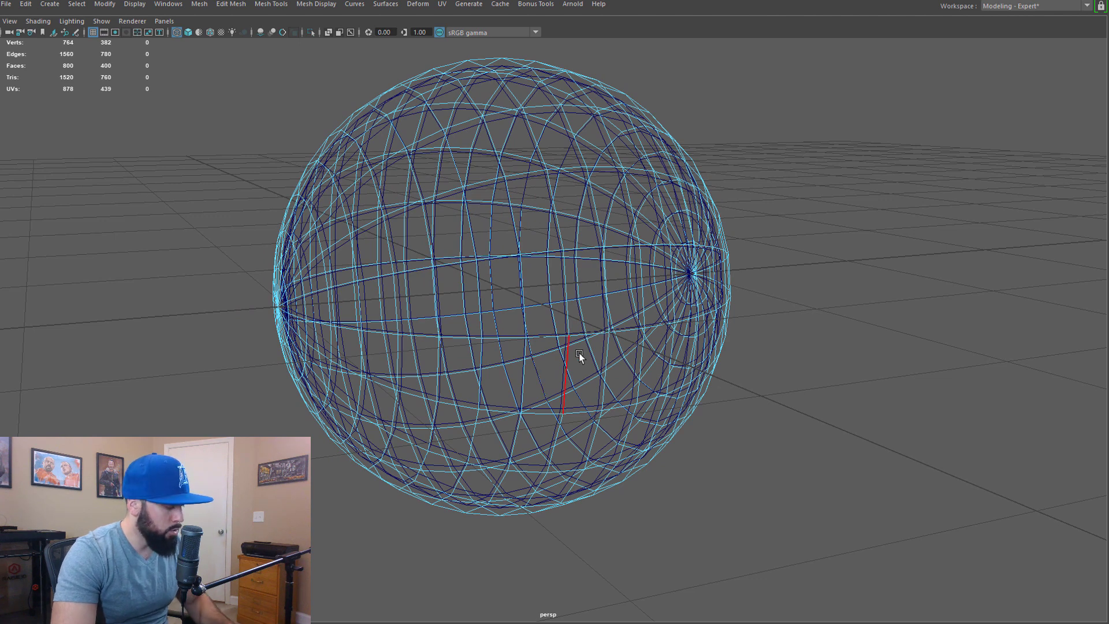
double_click(532, 334)
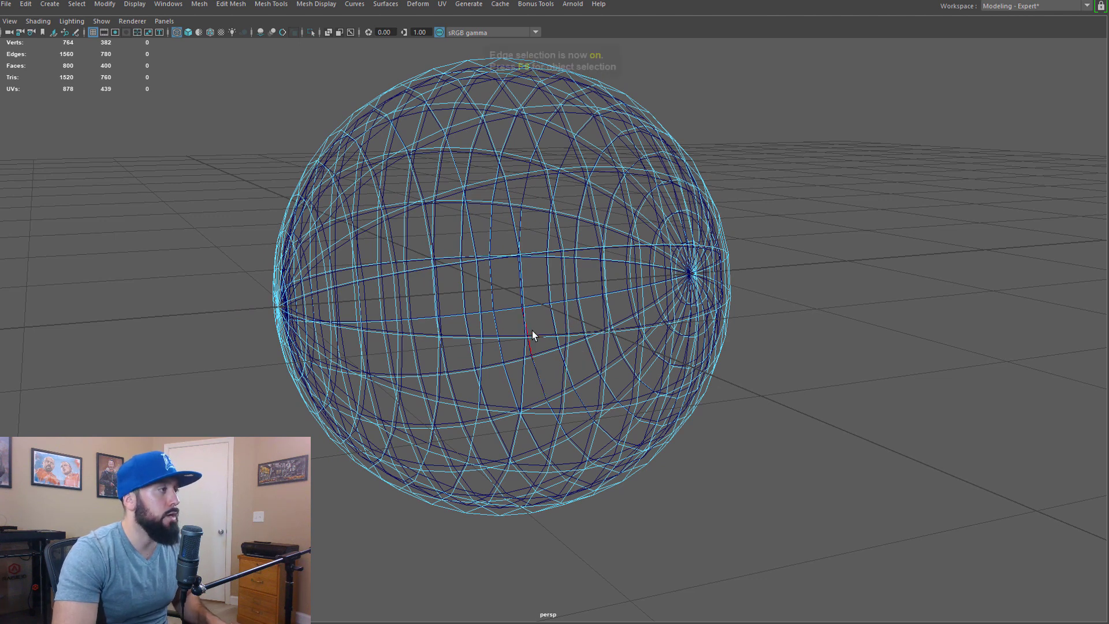
alt+drag(382, 368, 516, 352)
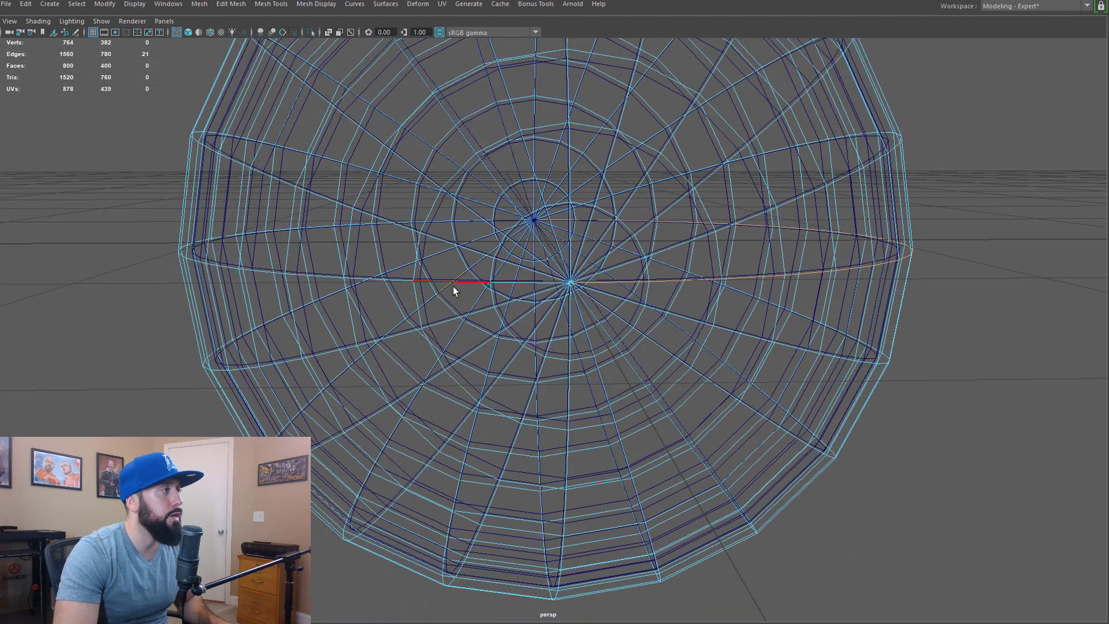
alt+drag(463, 320, 422, 361)
scroll(445, 297, down, 5)
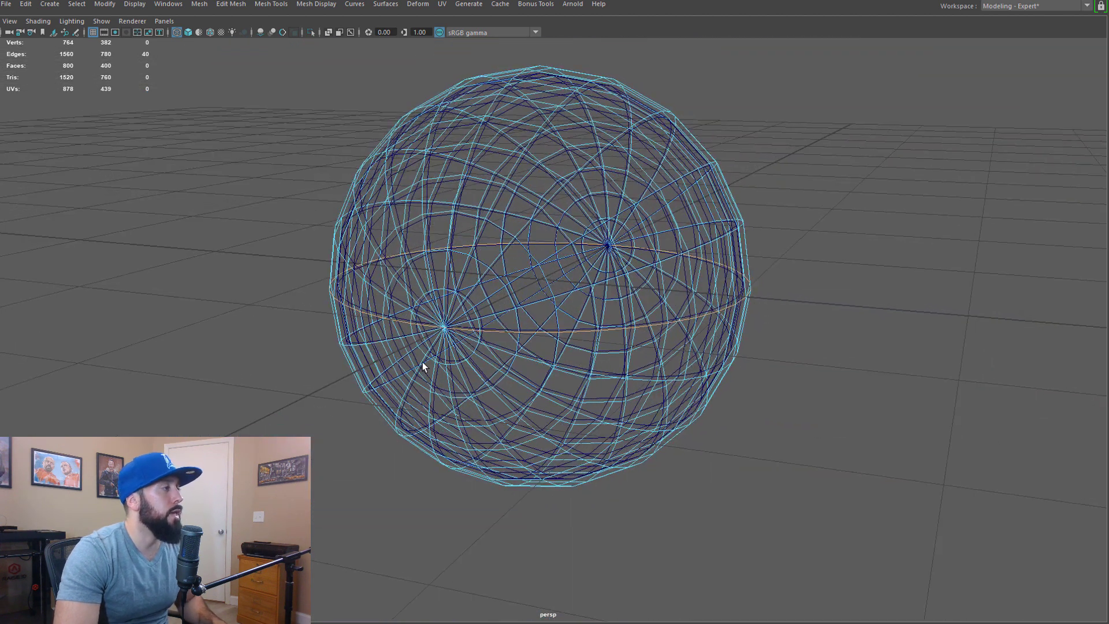
shift+right_click(504, 334)
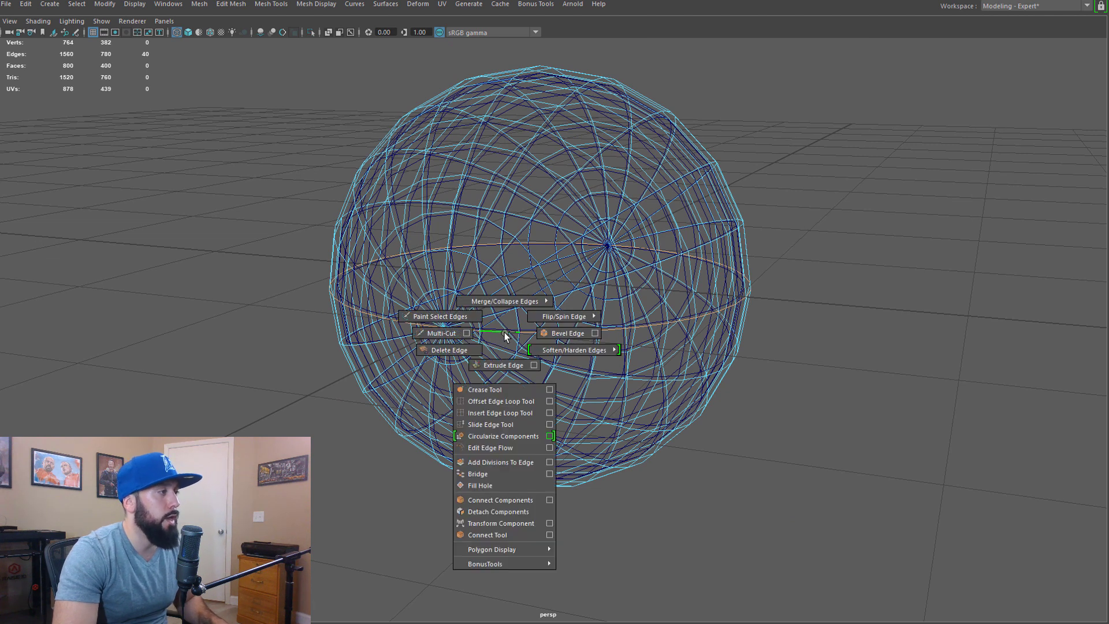
click(502, 512)
- Separate the detached outer sphere into individual upper and lower eyelid shells
alt+drag(641, 378, 435, 322)
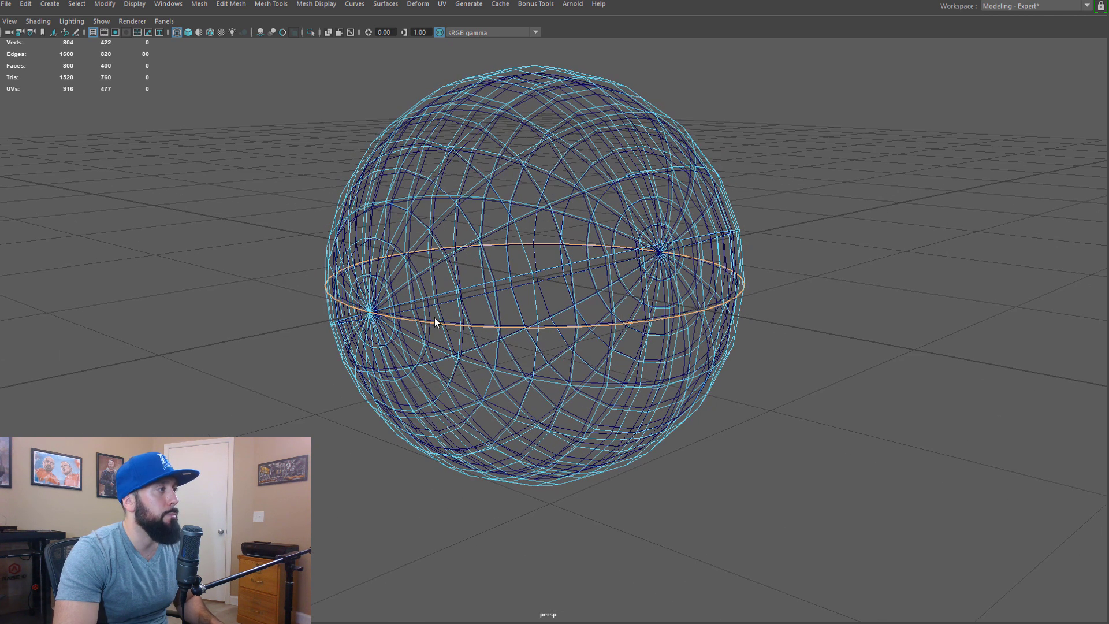
alt+drag(320, 301, 524, 351)
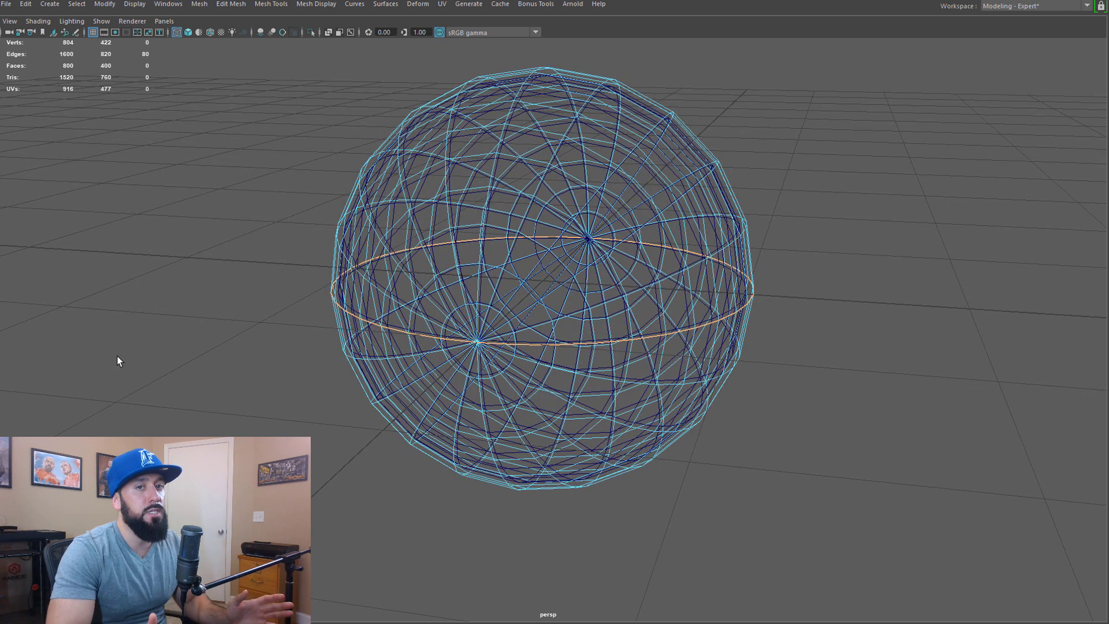
right_drag(498, 120, 537, 67)
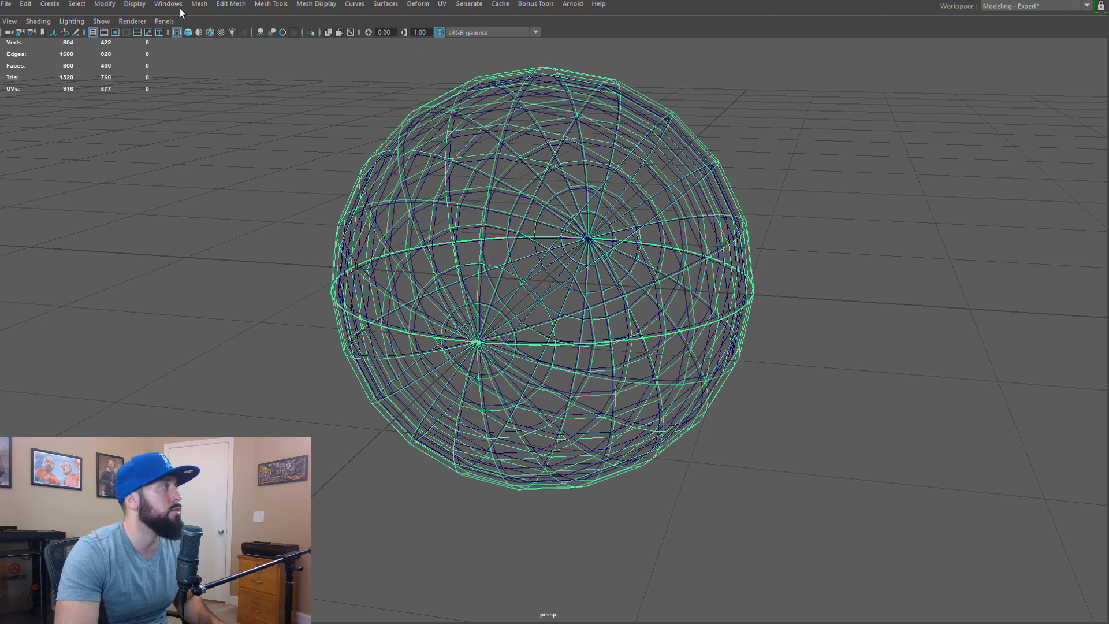
click(199, 4)
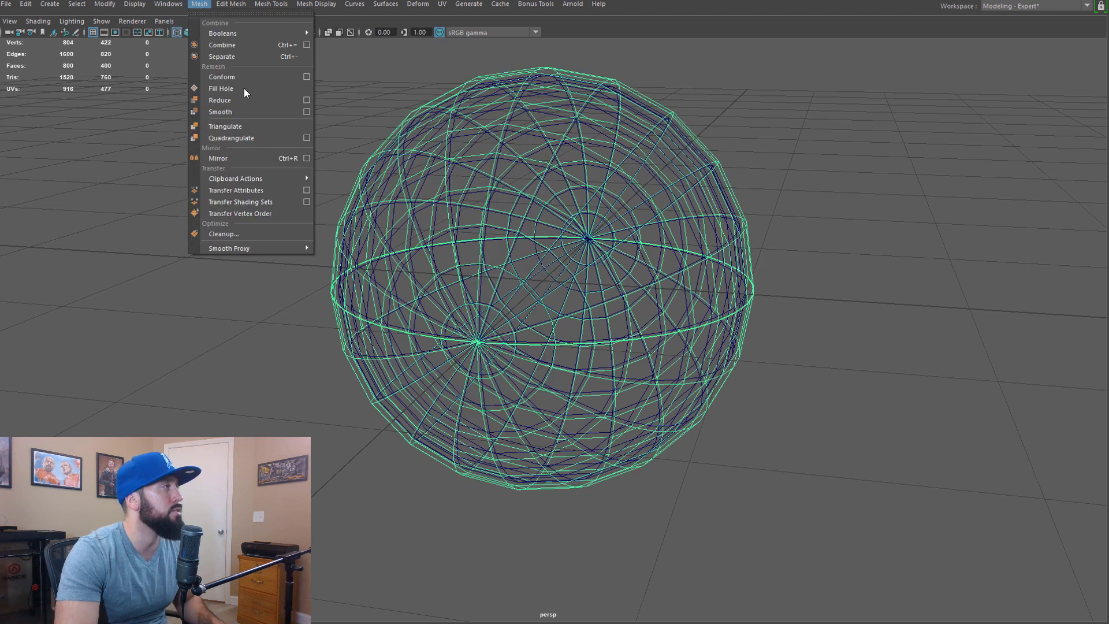
click(231, 56)
click(716, 151)
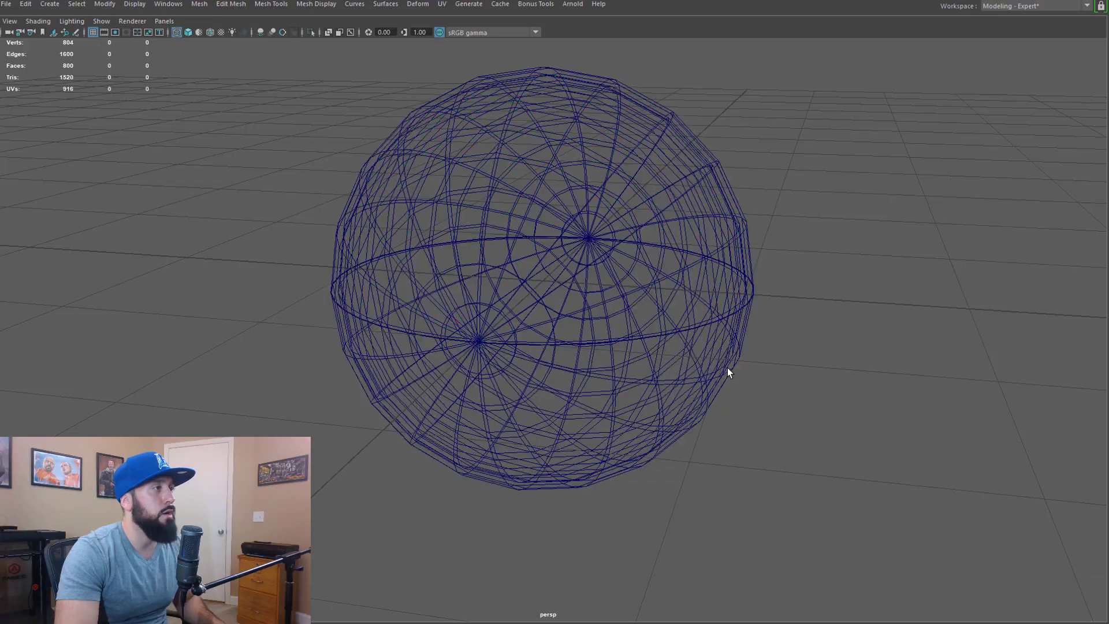
- Extrude the open border edge loop of the upper eyelid shell inward with a thickness of -0.06
click(727, 368)
click(703, 150)
mouse_move(733, 198)
alt+mouse_down()
mouse_move(700, 191)
mouse_move(755, 203)
mouse_move(702, 209)
mouse_move(729, 214)
alt+mouse_up()
alt+drag(628, 342, 664, 339)
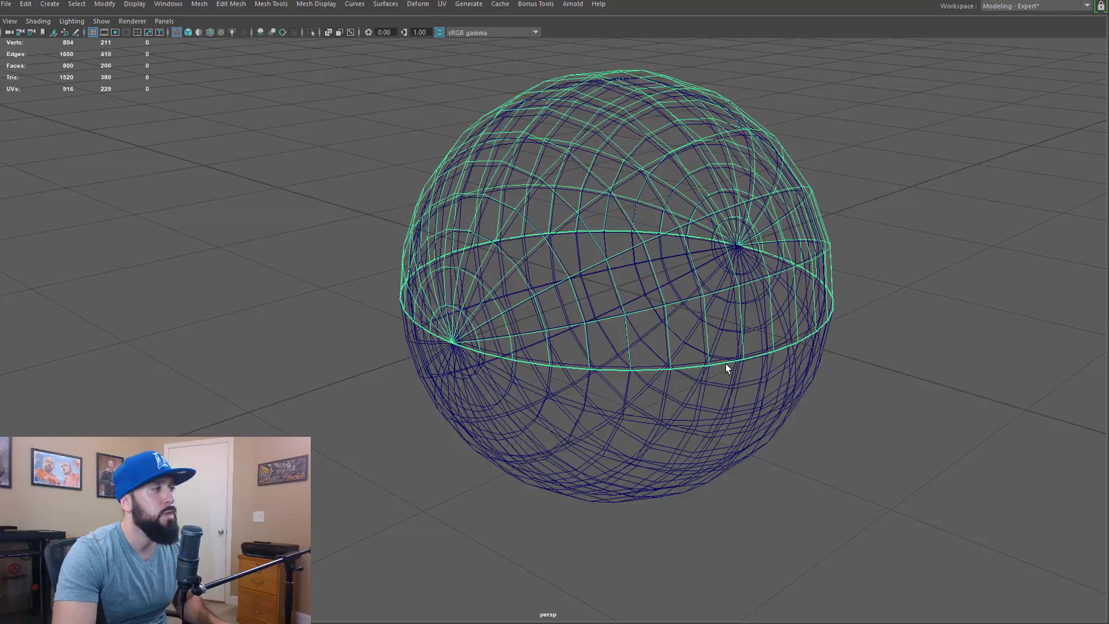
alt+drag(685, 354, 584, 415)
alt+drag(745, 389, 722, 404)
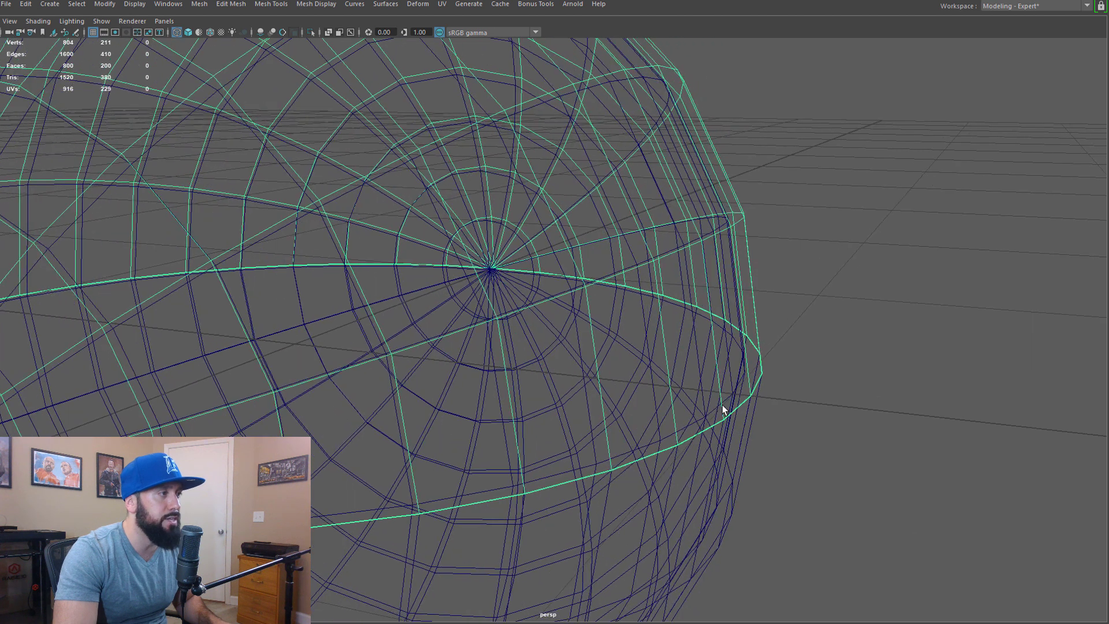
right_drag(737, 404, 743, 370)
click(742, 404)
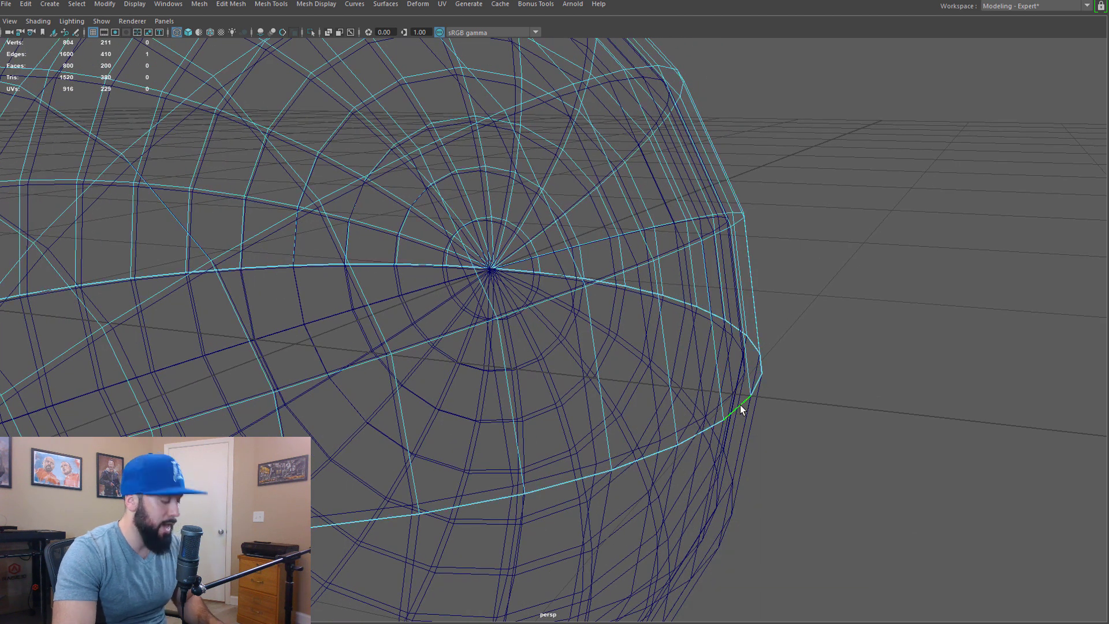
key(ctrl+e)
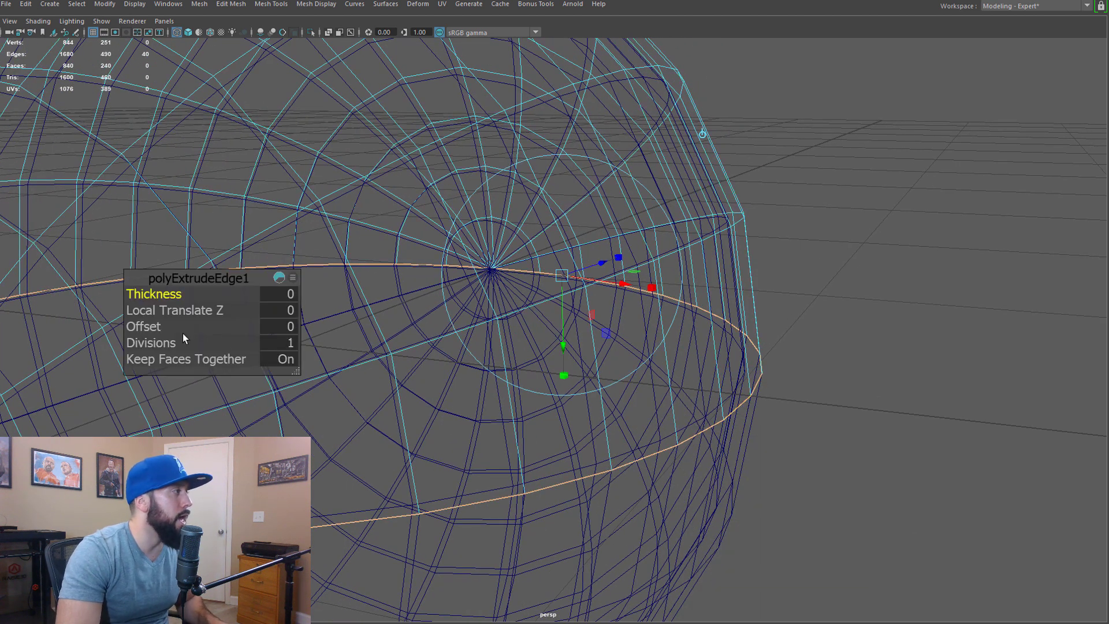
drag(137, 326, 144, 294)
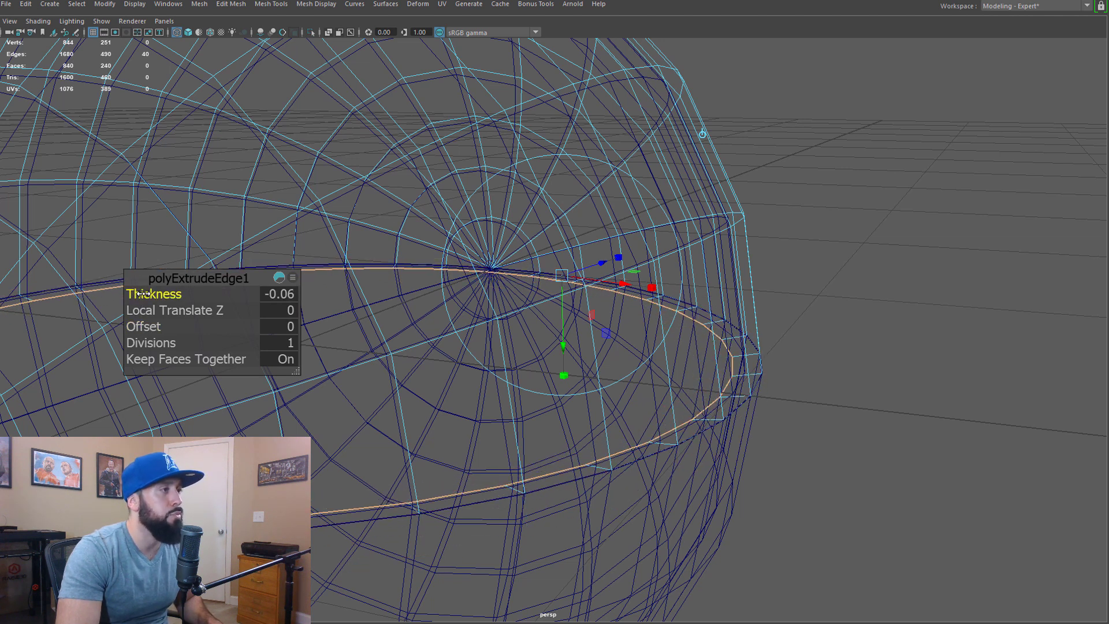
- Insert an edge loop around the extruded rim of the upper eyelid shell
alt+drag(726, 491, 799, 411)
click(796, 412)
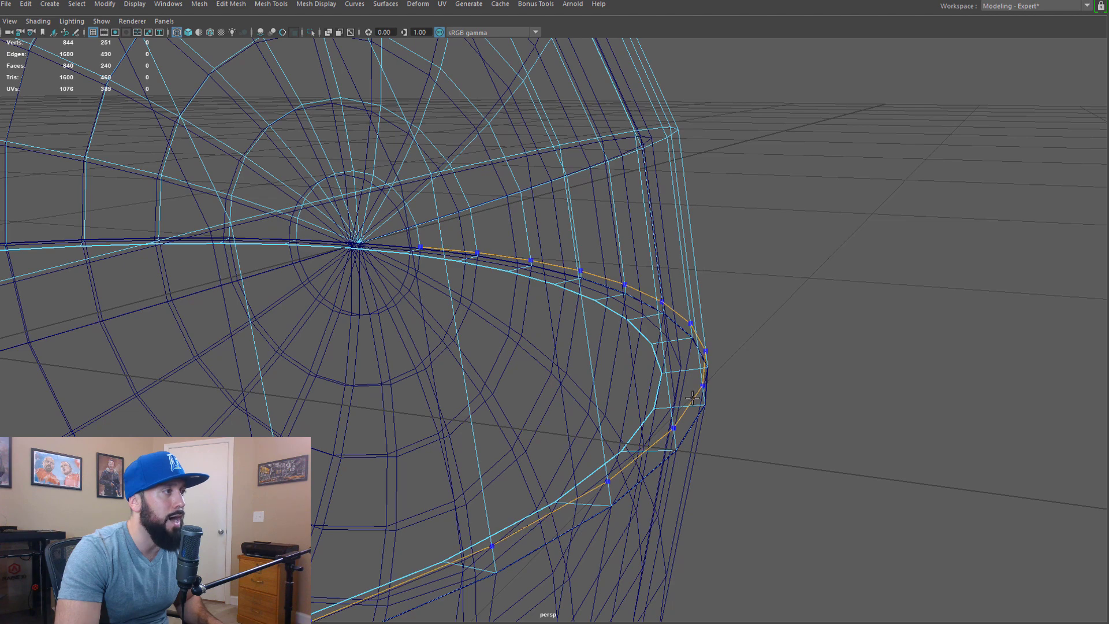
alt+drag(692, 404, 649, 378)
ctrl+click(551, 334)
scroll(517, 430, down, 3)
- Extrude the open border edge loop of the lower eyelid shell inward with a thickness of -0.05
key(F11)
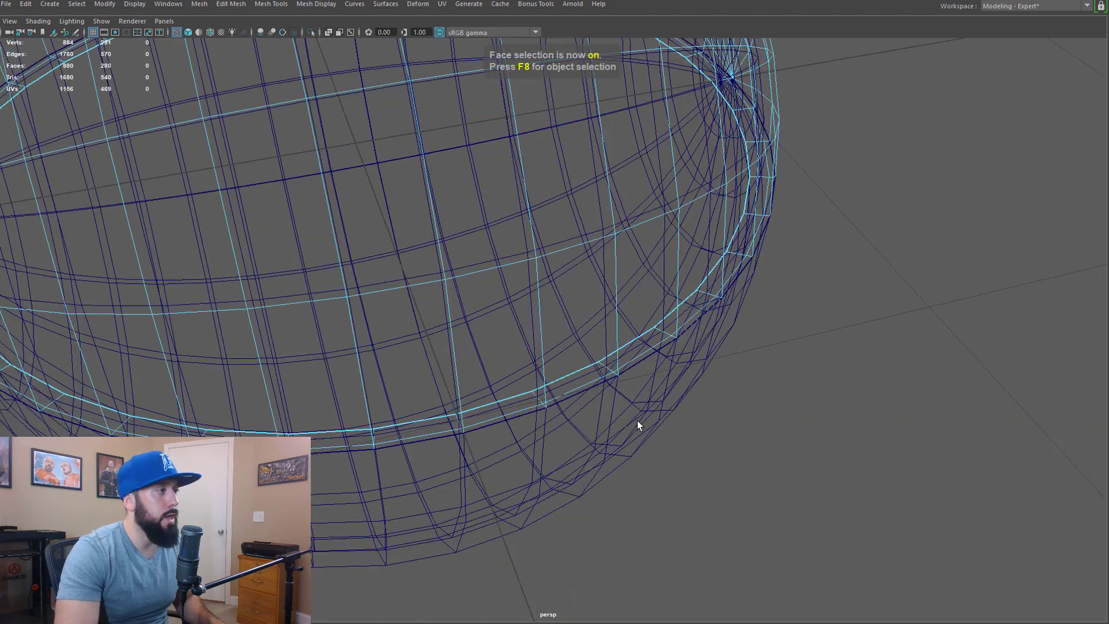
alt+drag(637, 425, 618, 468)
click(618, 467)
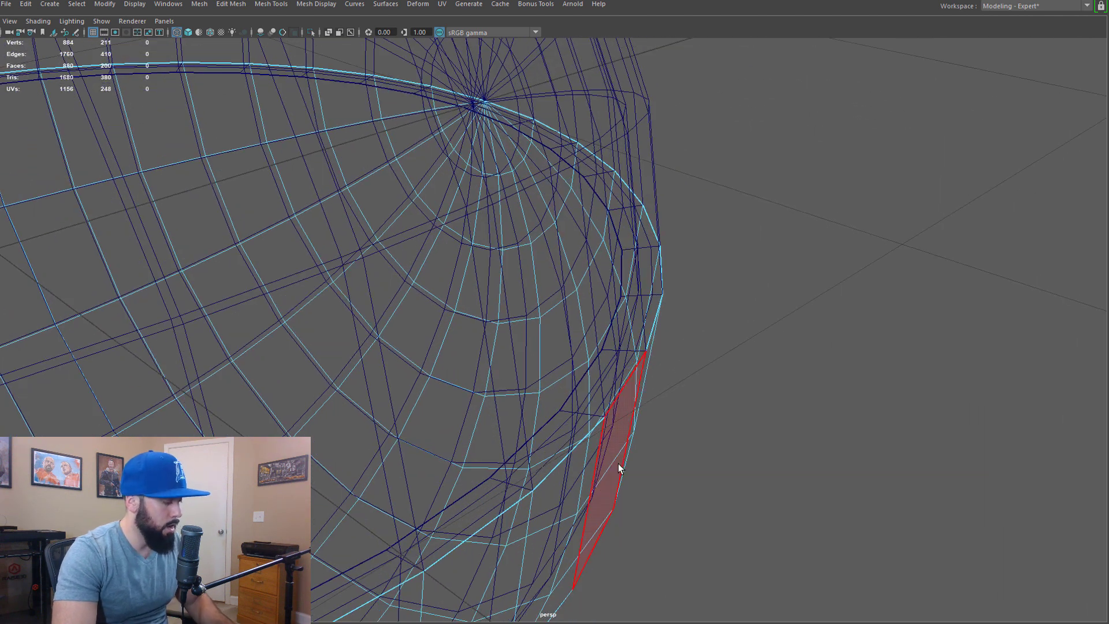
key(F10)
double_click(603, 412)
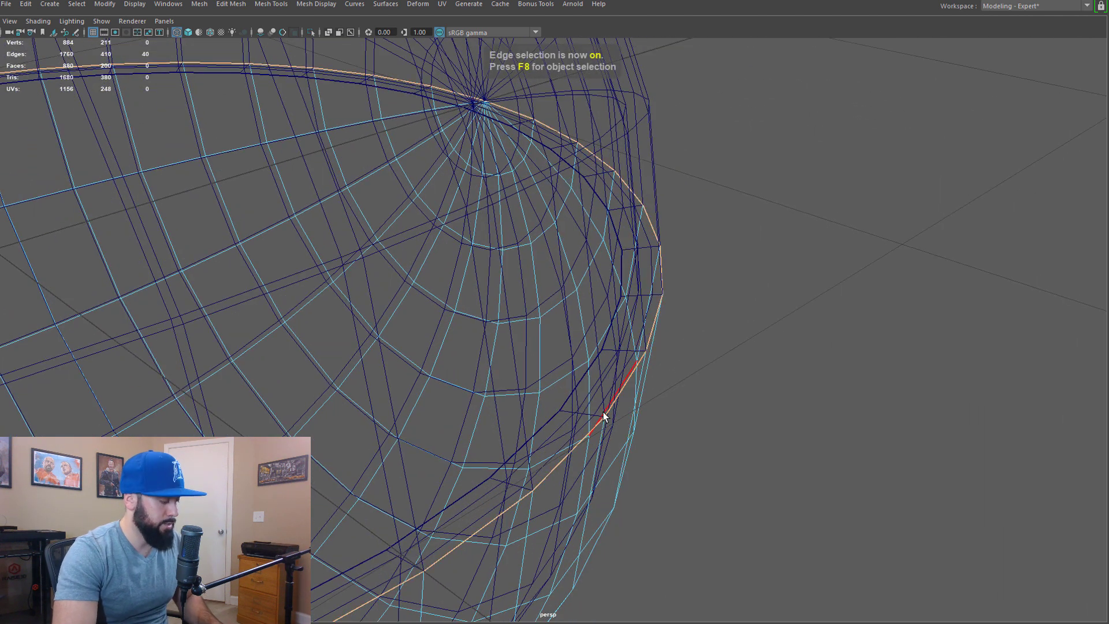
key(ctrl+e)
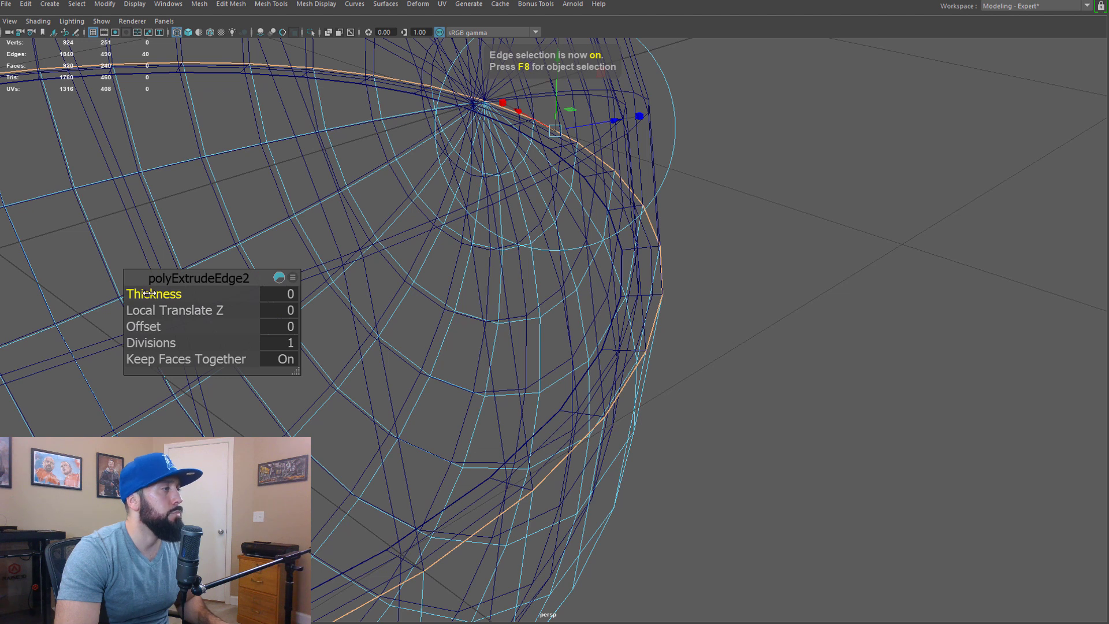
drag(149, 294, 148, 293)
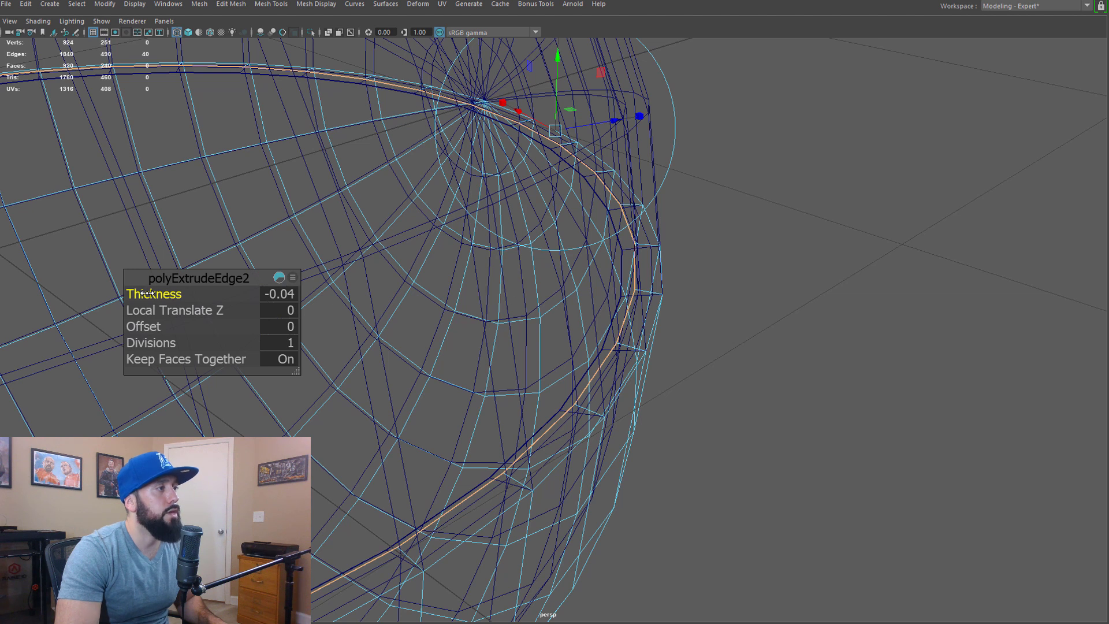
drag(147, 294, 145, 293)
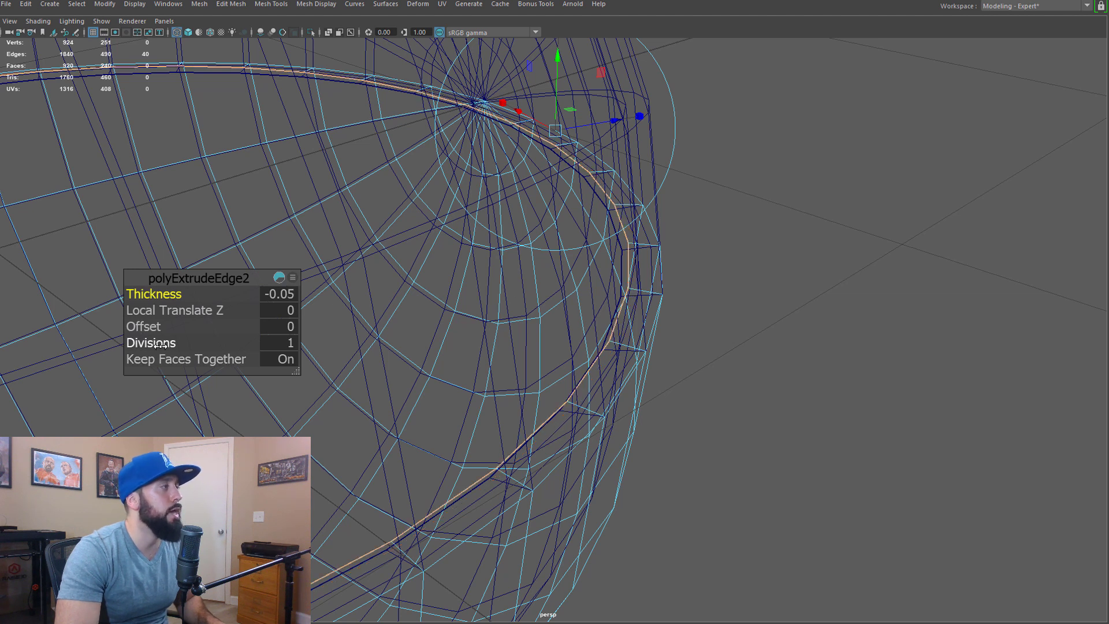
- Insert an edge loop around the extruded rim of the lower eyelid shell
drag(142, 343, 155, 345)
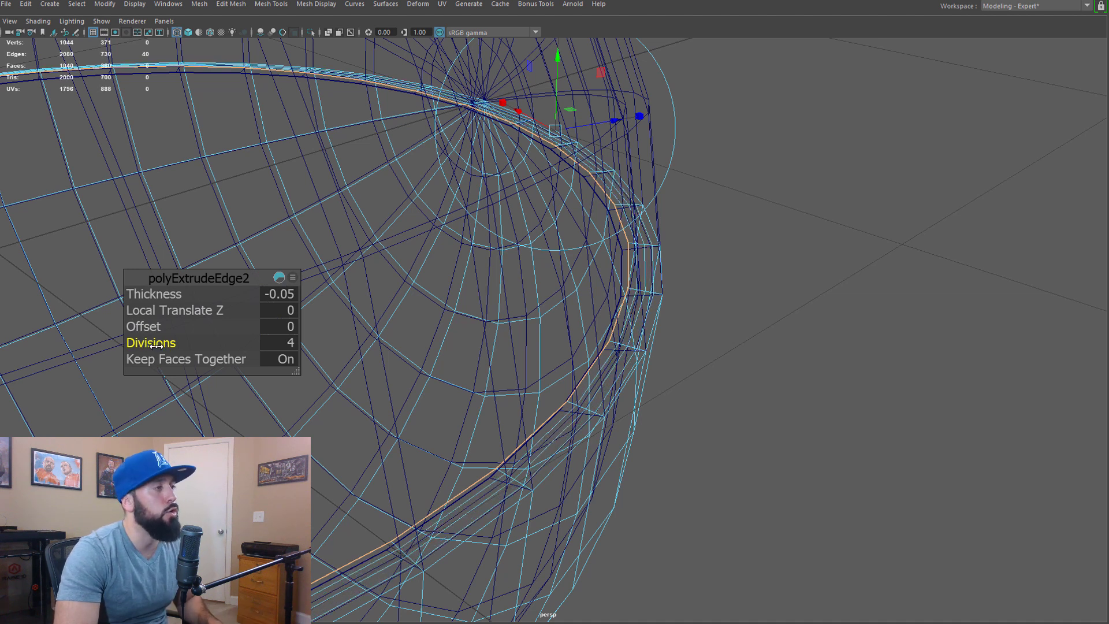
key(ctrl+z)
scroll(771, 342, up, 2)
click(772, 342)
alt+drag(772, 341, 748, 344)
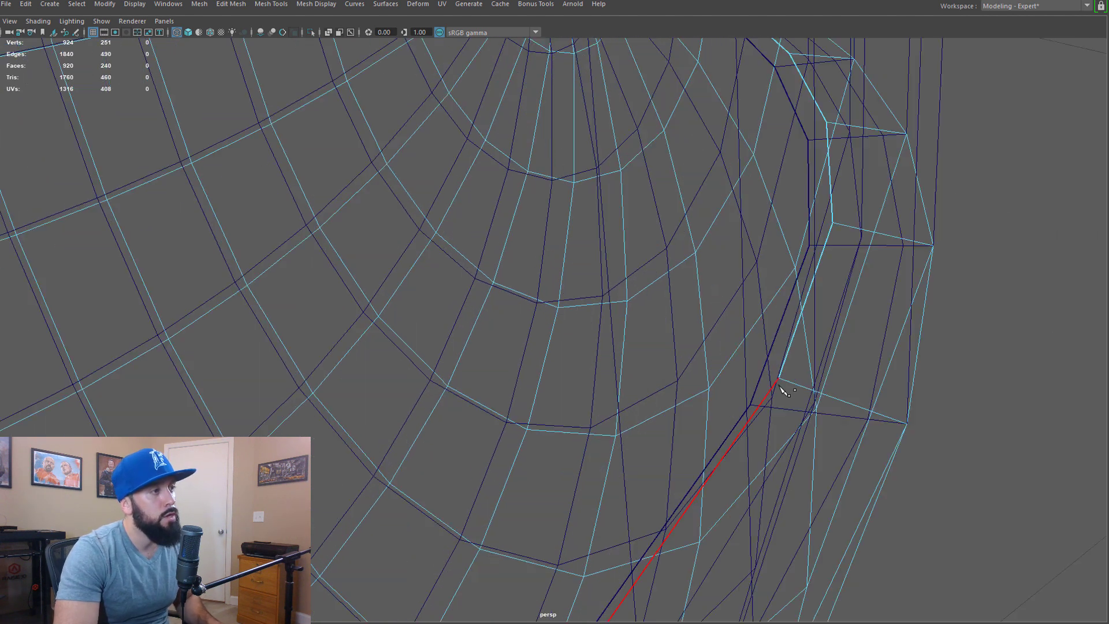
ctrl+click(865, 414)
scroll(766, 462, down, 5)
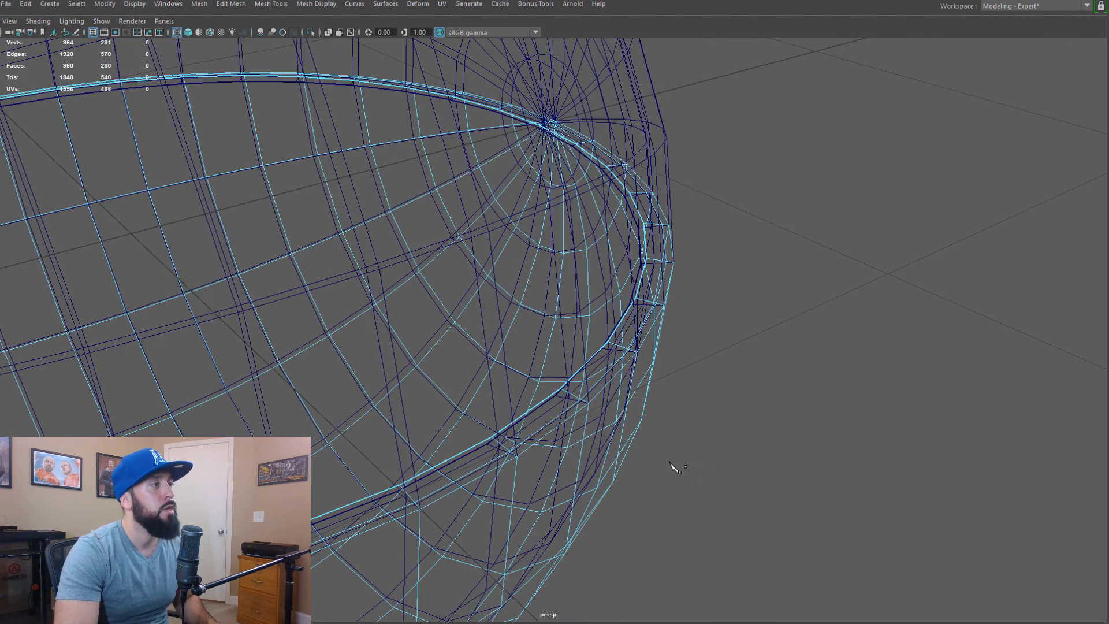
alt+drag(668, 462, 602, 452)
alt+right_drag(602, 452, 525, 418)
alt+middle_drag(601, 393, 602, 480)
alt+drag(433, 231, 653, 563)
key(F11)
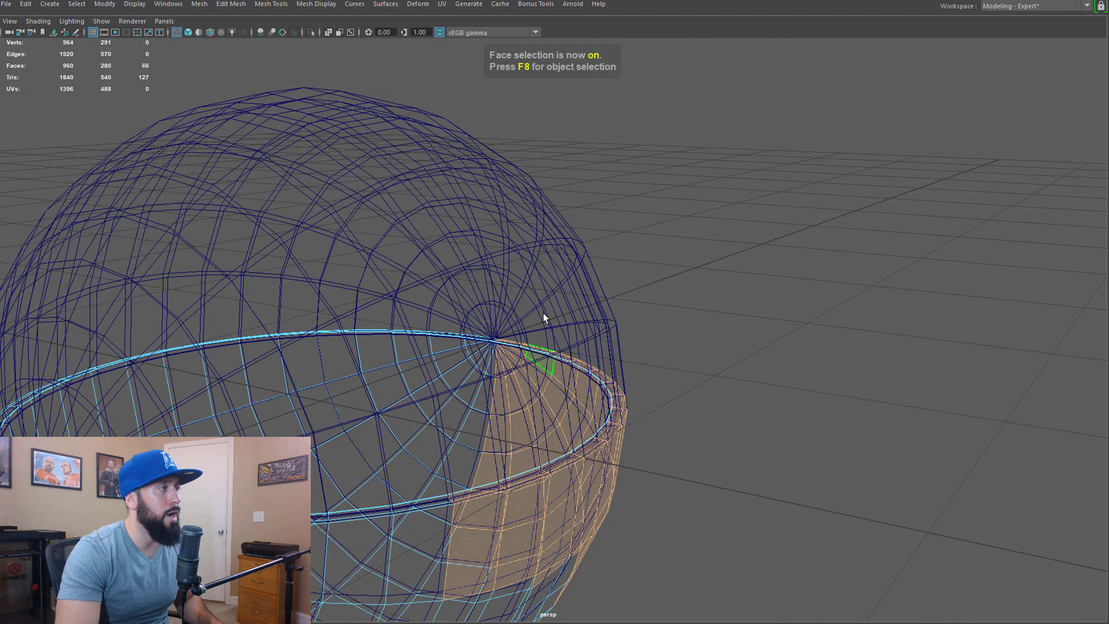
right_drag(557, 303, 597, 285)
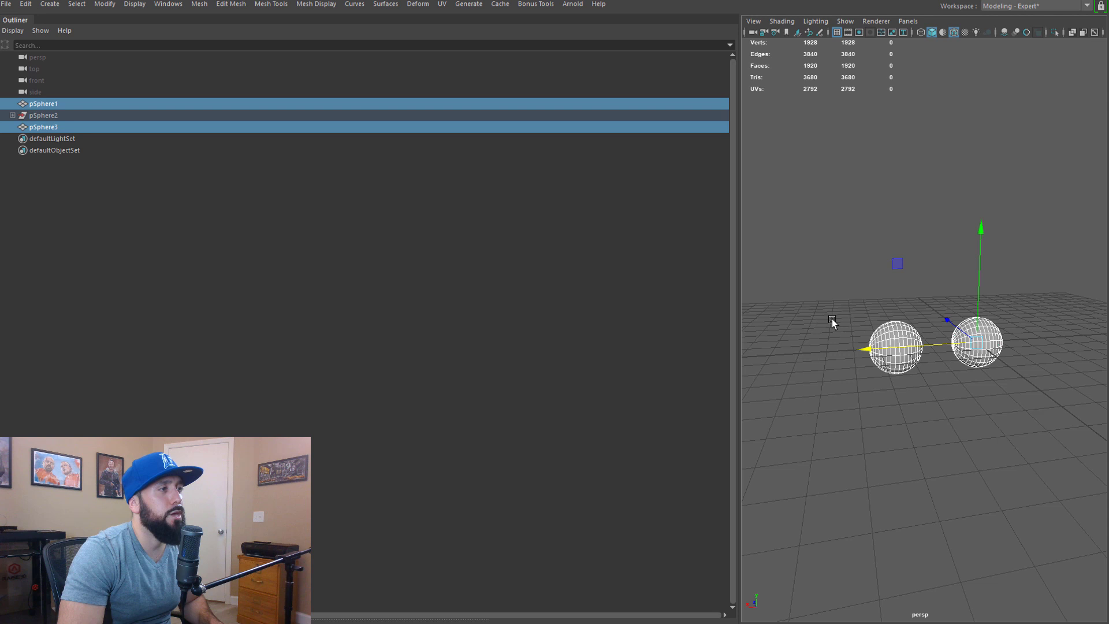
- Delete the construction history of the selected pSphere1 and pSphere3 objects
alt+right_drag(832, 321, 916, 374)
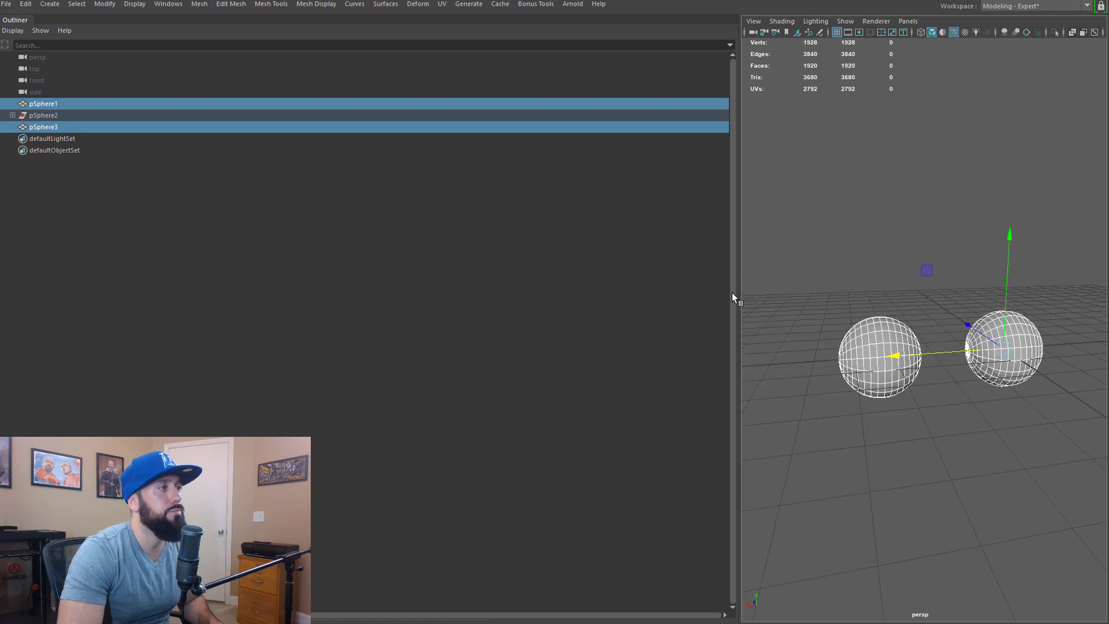
drag(736, 292, 306, 292)
alt+drag(771, 399, 740, 388)
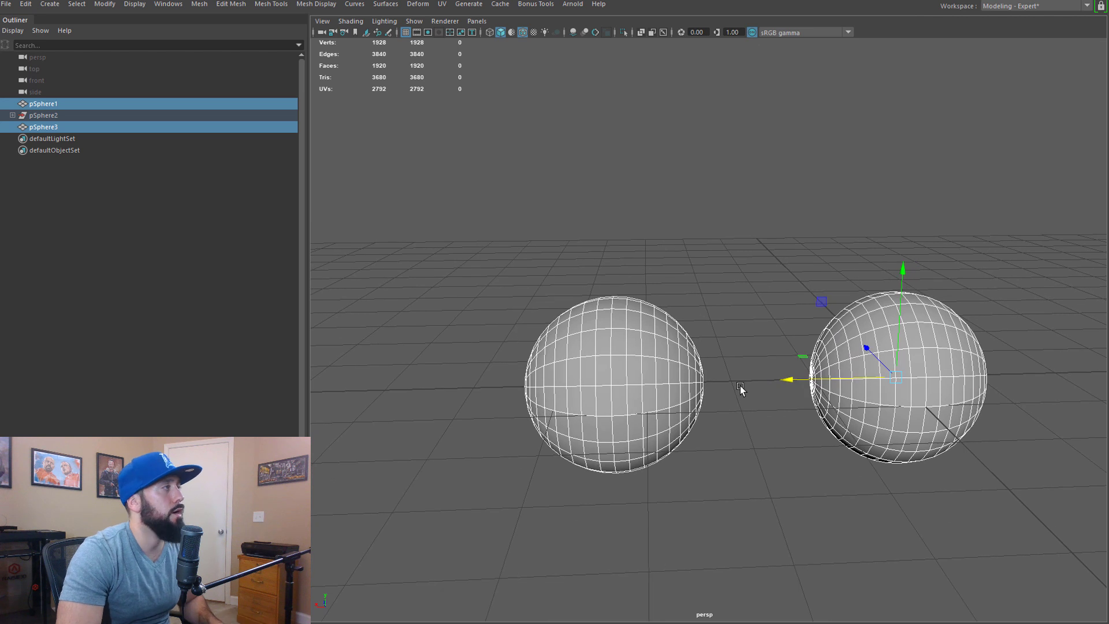
click(25, 5)
mouse_move(78, 144)
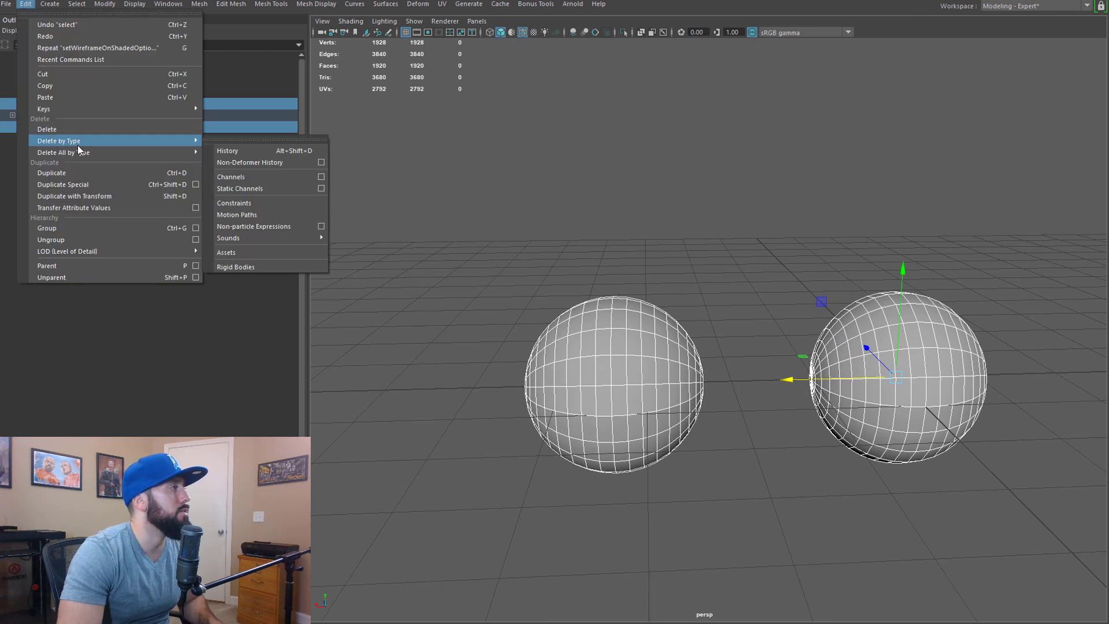
click(234, 150)
- Delete the duplicate eye sphere standing beside the original eye
click(46, 118)
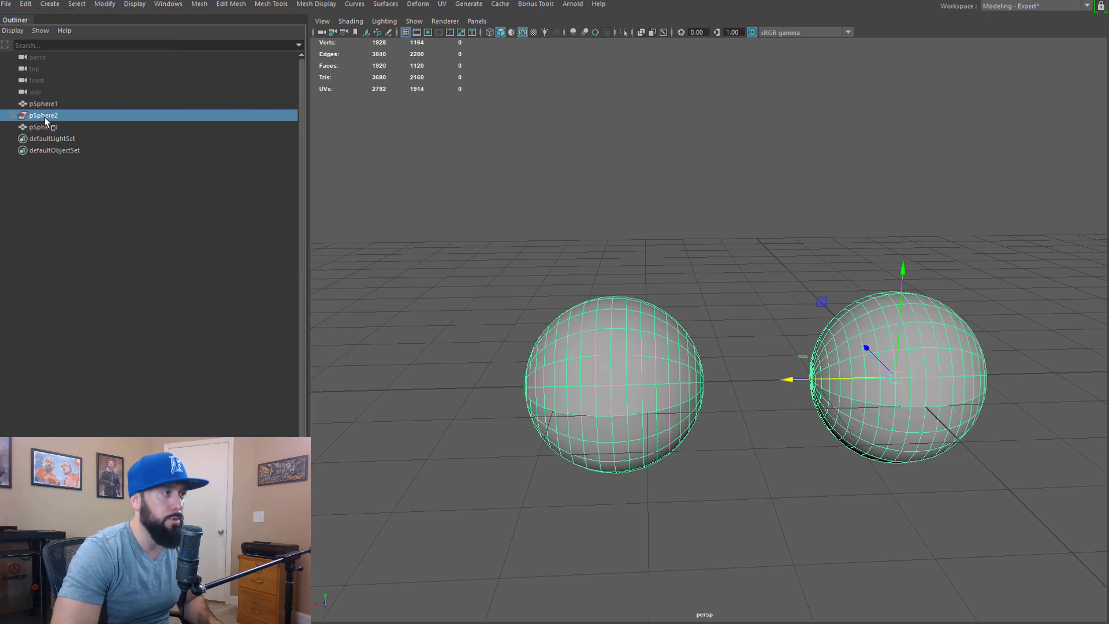
key(Delete)
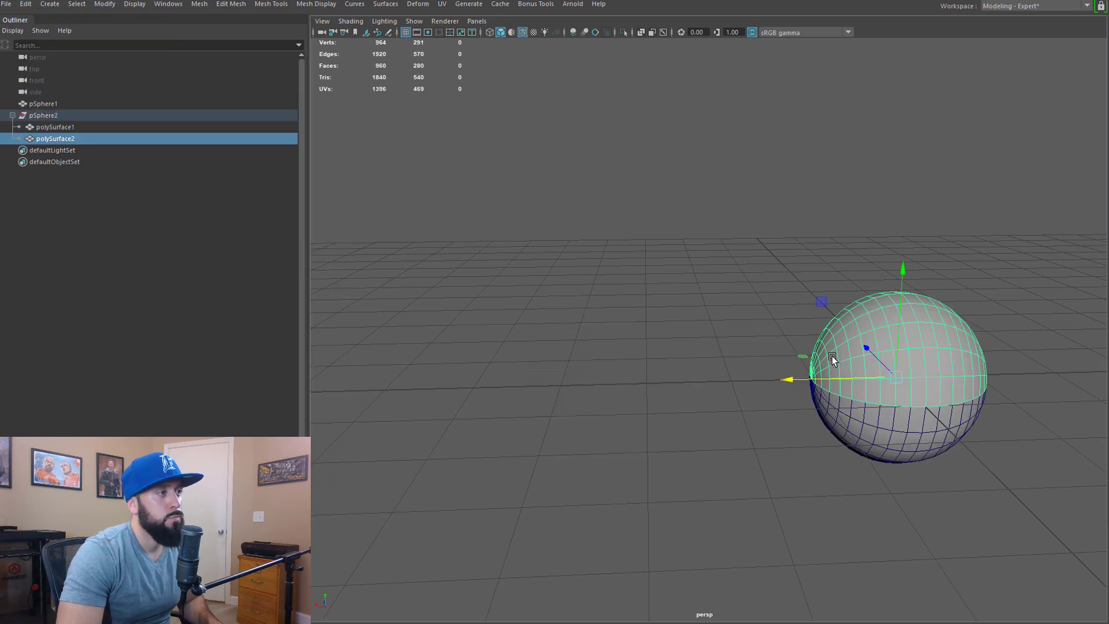
alt+drag(832, 359, 839, 410)
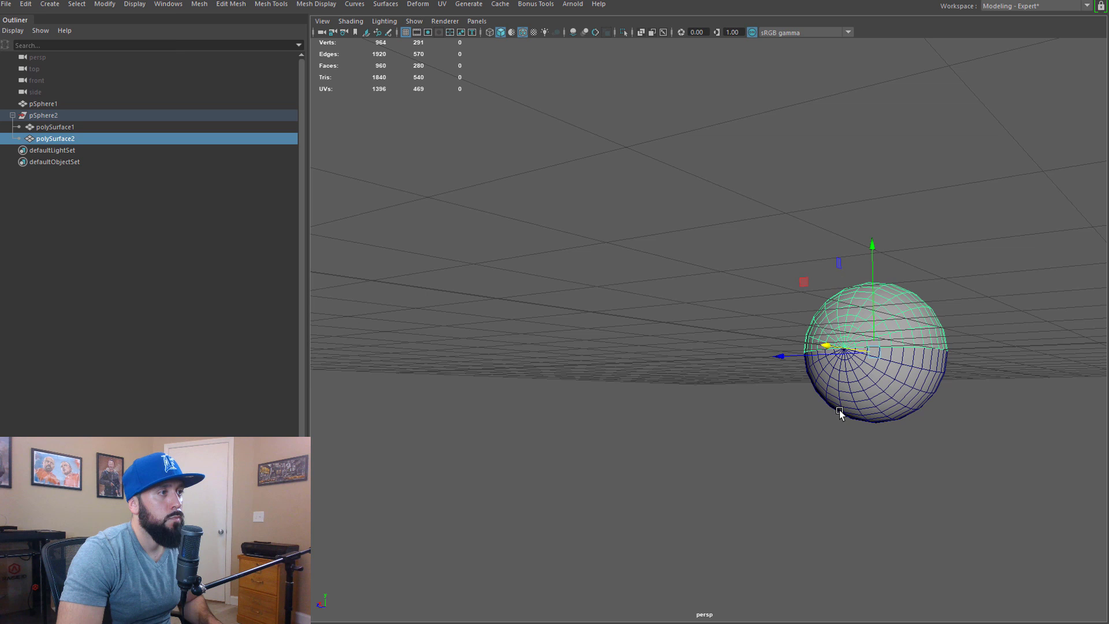
- Rename the lower eyelid shell polySurface1 as lowerLid
scroll(840, 410, up, 4)
alt+middle_drag(780, 411, 664, 413)
alt+drag(664, 413, 732, 416)
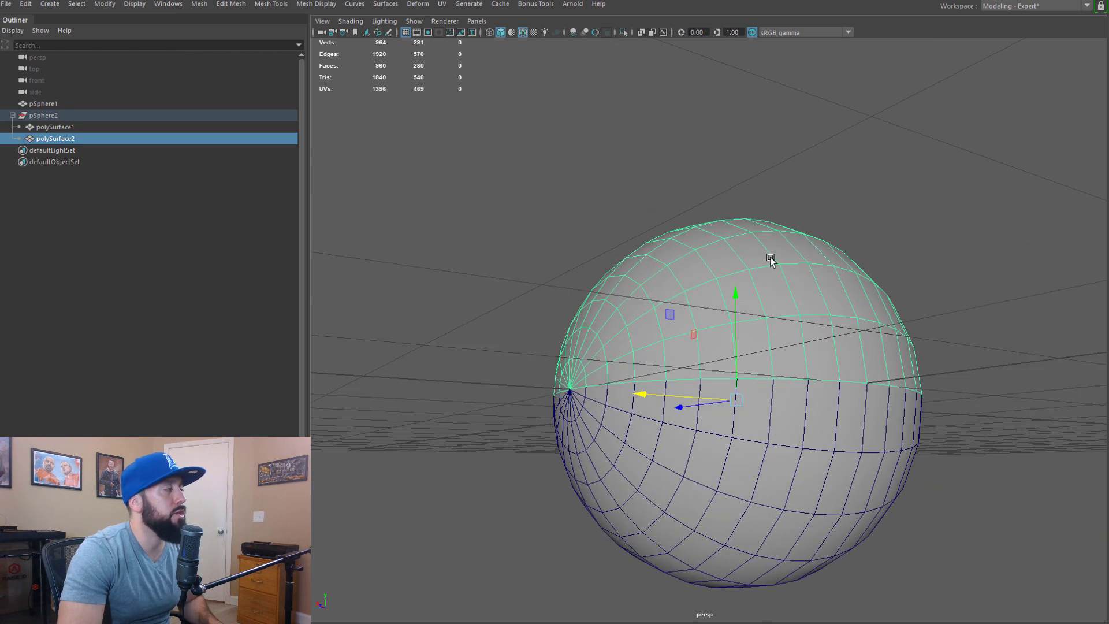
click(47, 128)
double_click(46, 128)
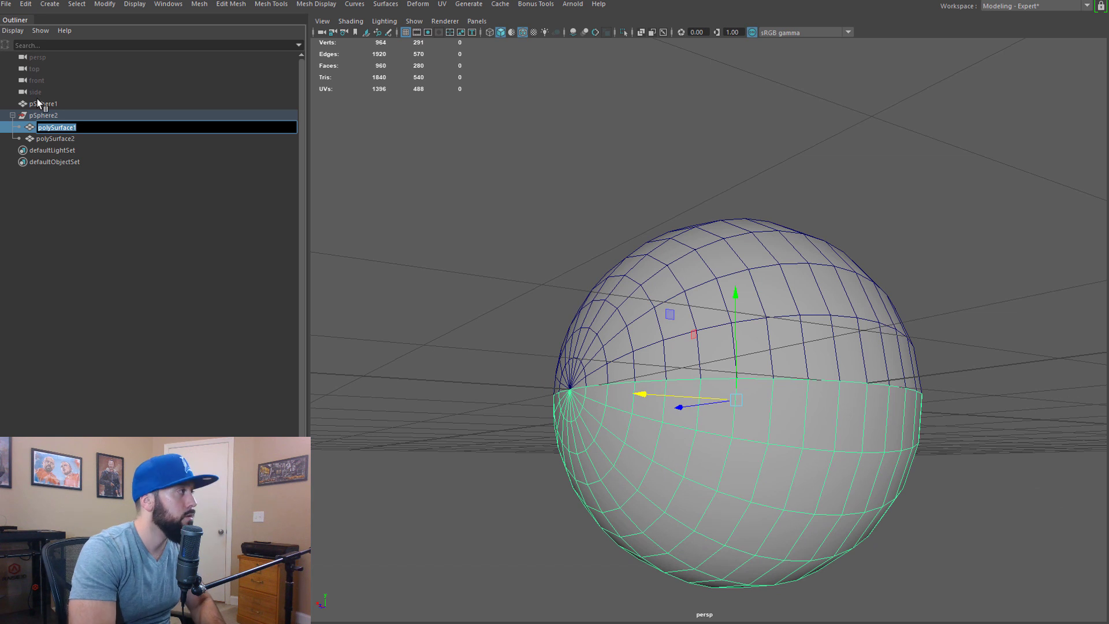
text(lo)
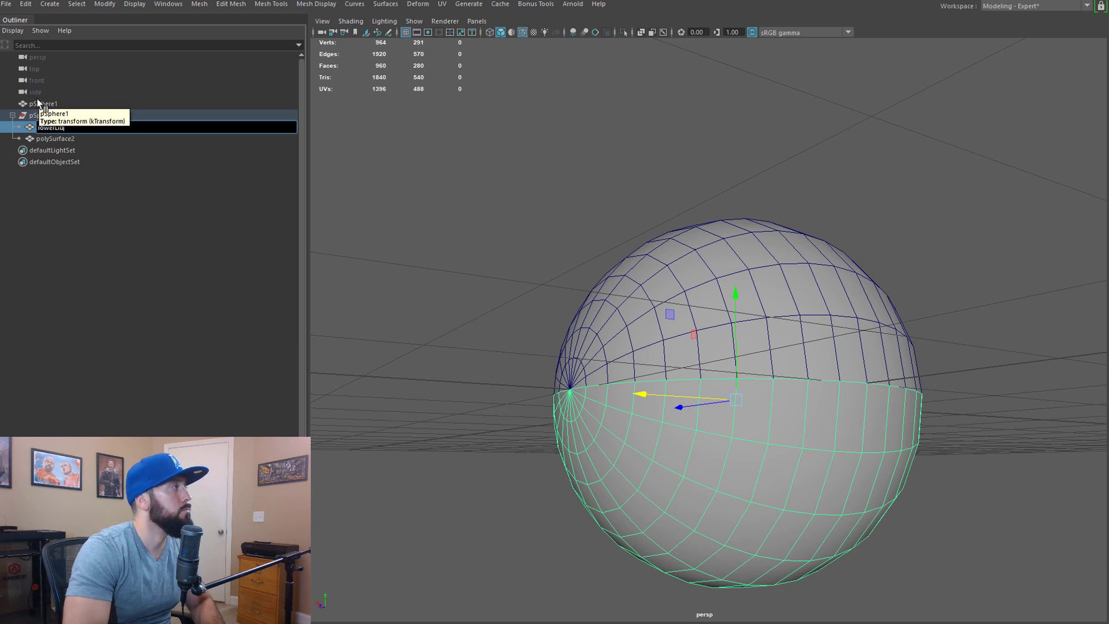
text(werLid)
key(Return)
- Rename the upper eyelid shell polySurface2 as upperLid
double_click(49, 140)
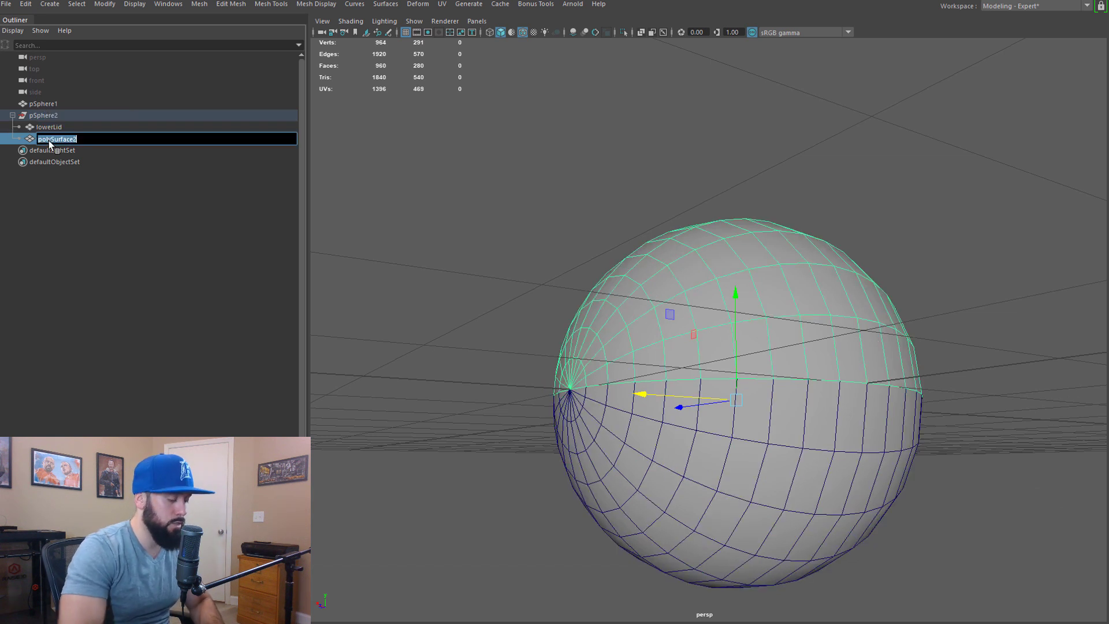
text(upperLid)
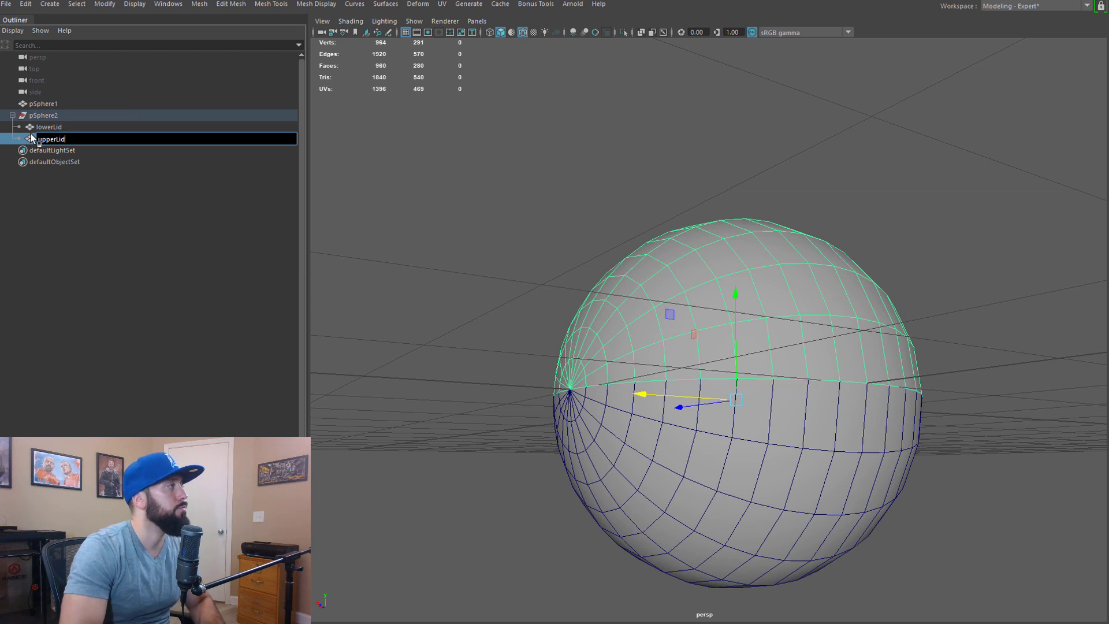
key(Return)
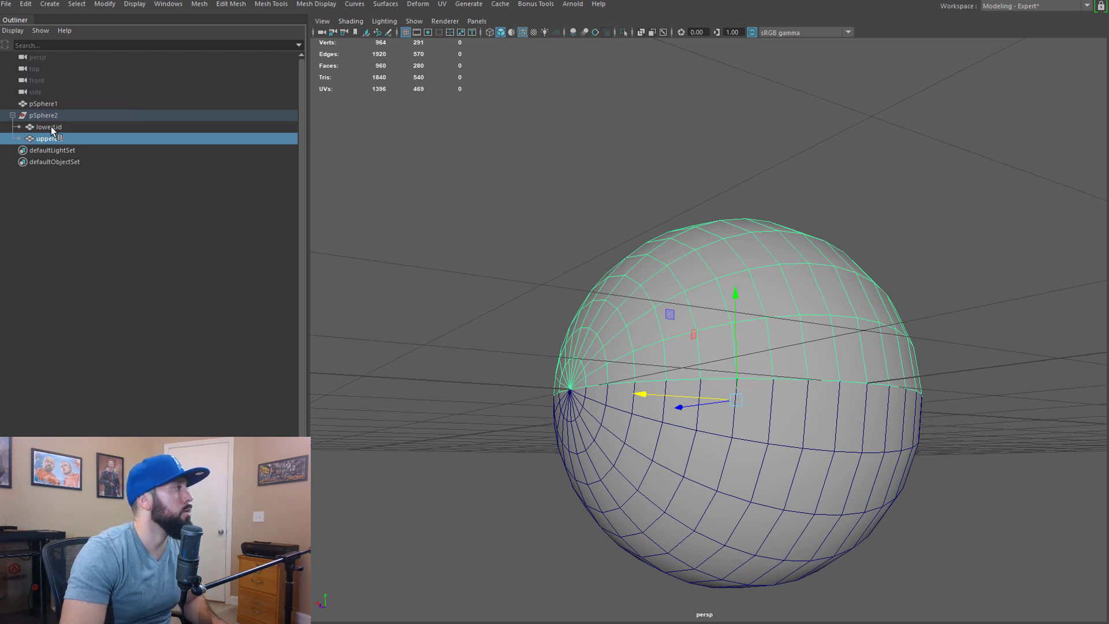
- Move lowerLid and upperLid out of the pSphere2 group and delete the emptied group
ctrl+click(51, 126)
drag(51, 126, 40, 98)
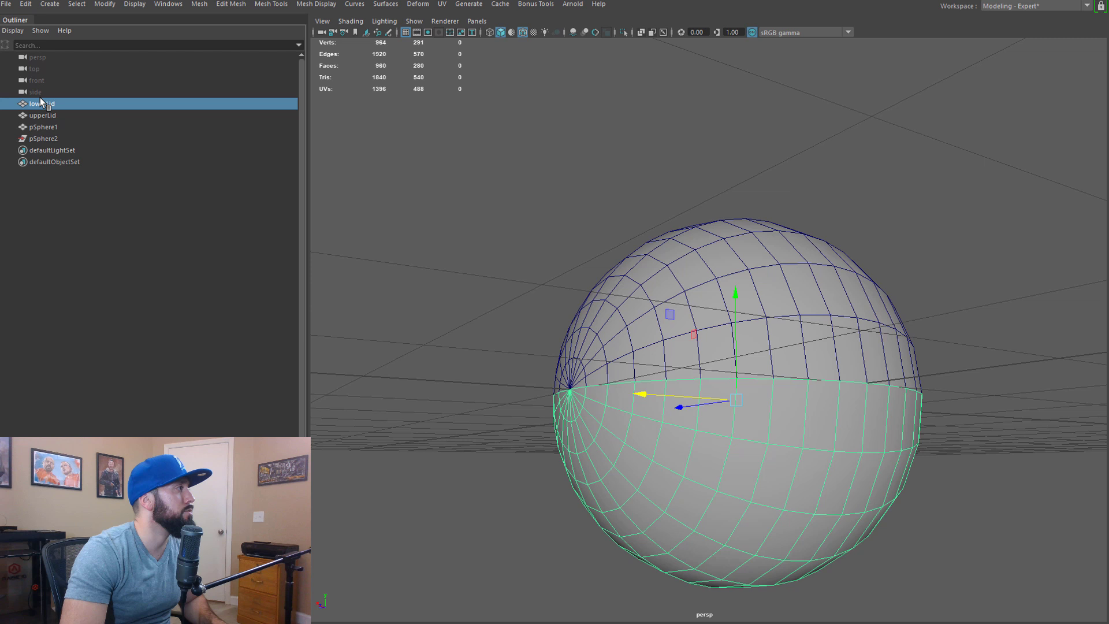
click(42, 138)
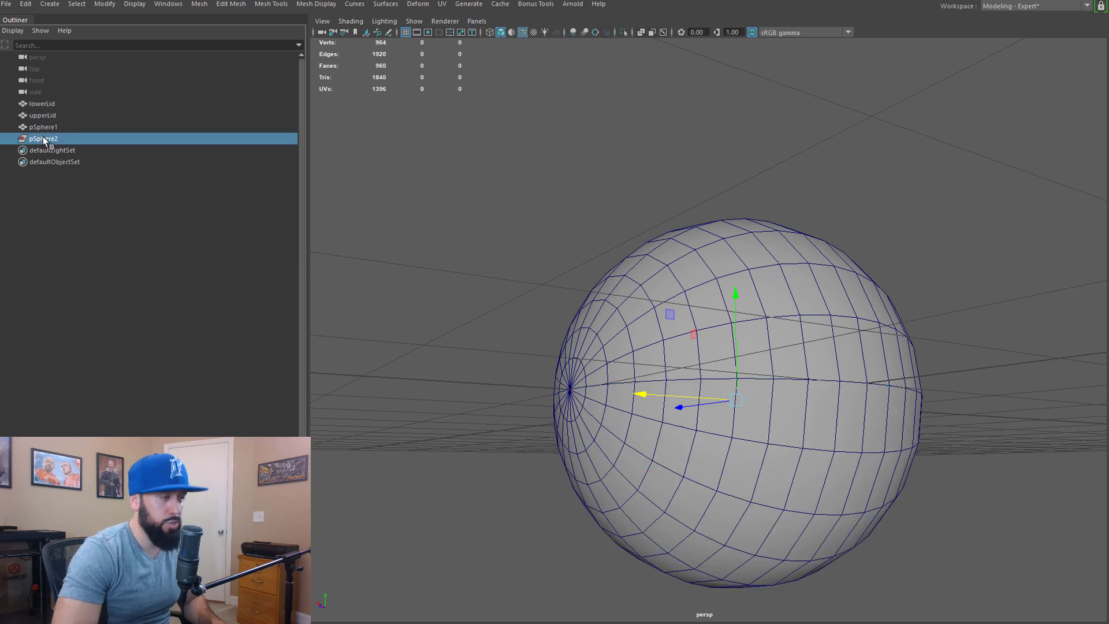
key(Delete)
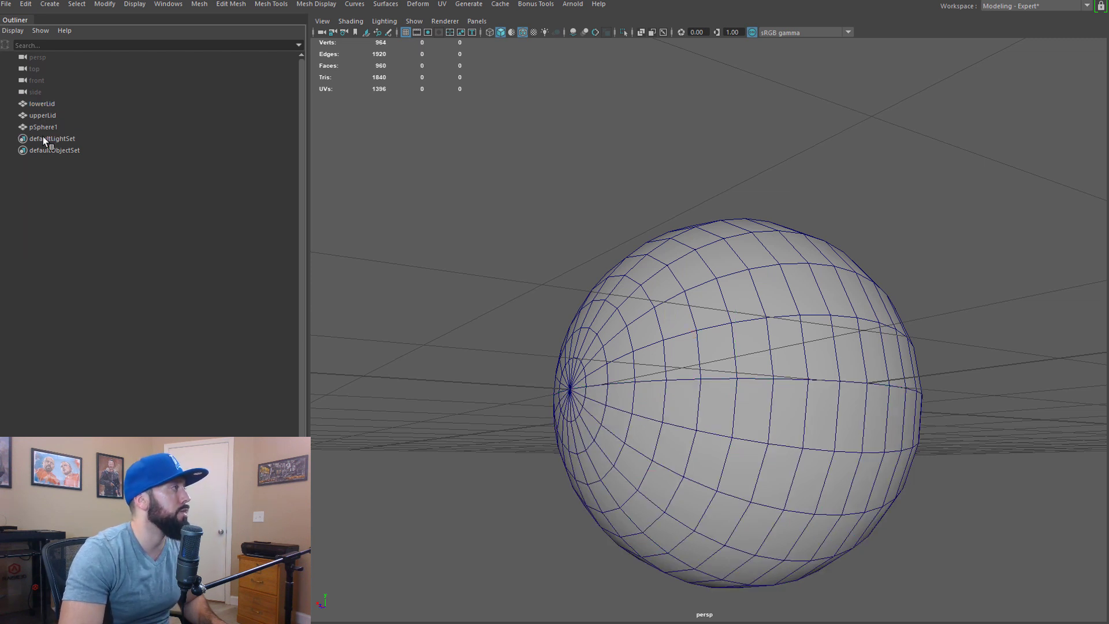
- Rename the eyeball object pSphere1 as eye
click(42, 103)
double_click(49, 126)
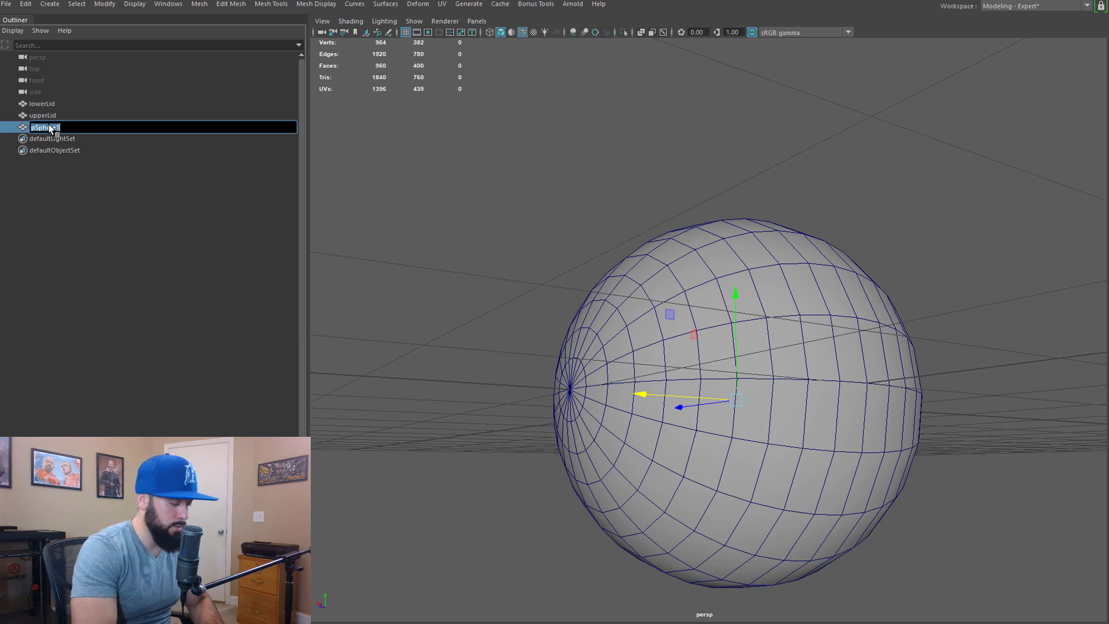
text(eye)
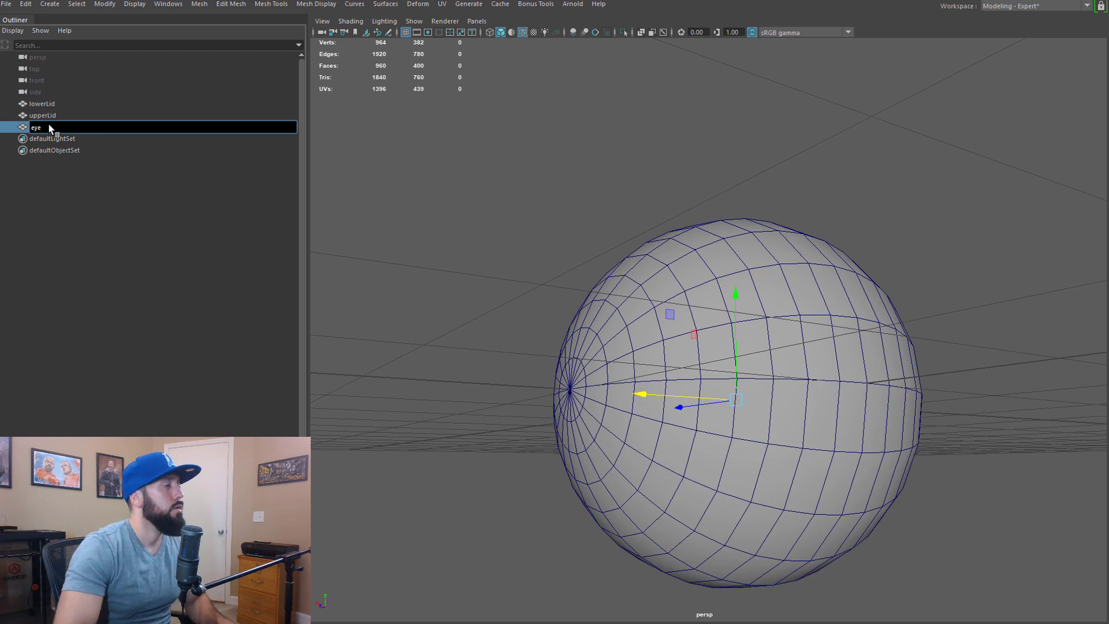
key(Return)
- Duplicate lowerLid, upperLid and eye together and move the copies sideways, away from the original eye
shift+click(53, 104)
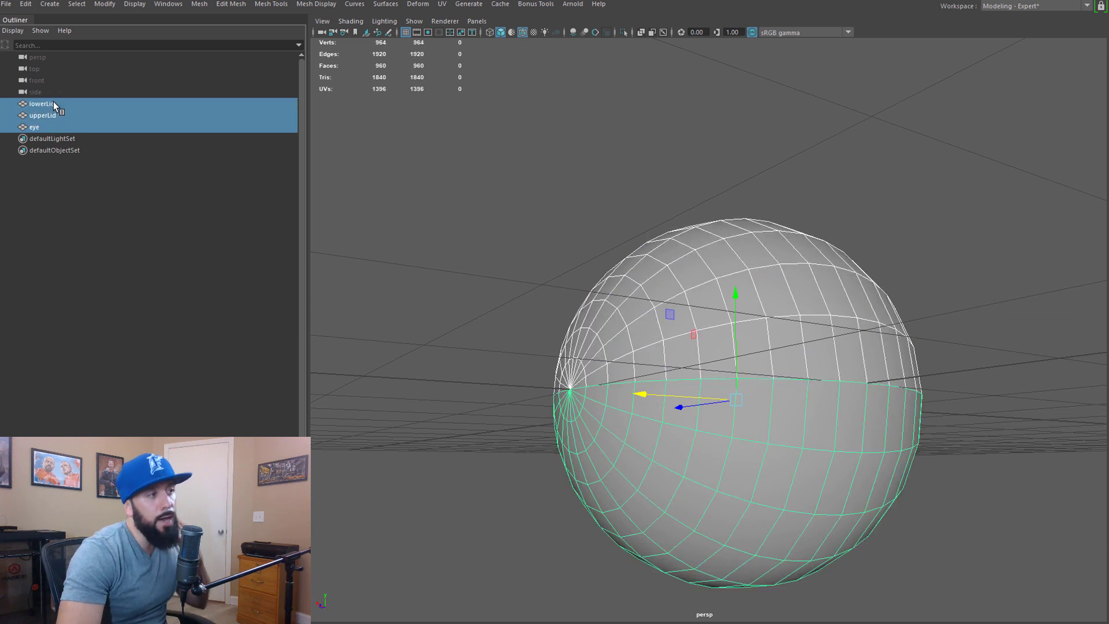
key(ctrl+d)
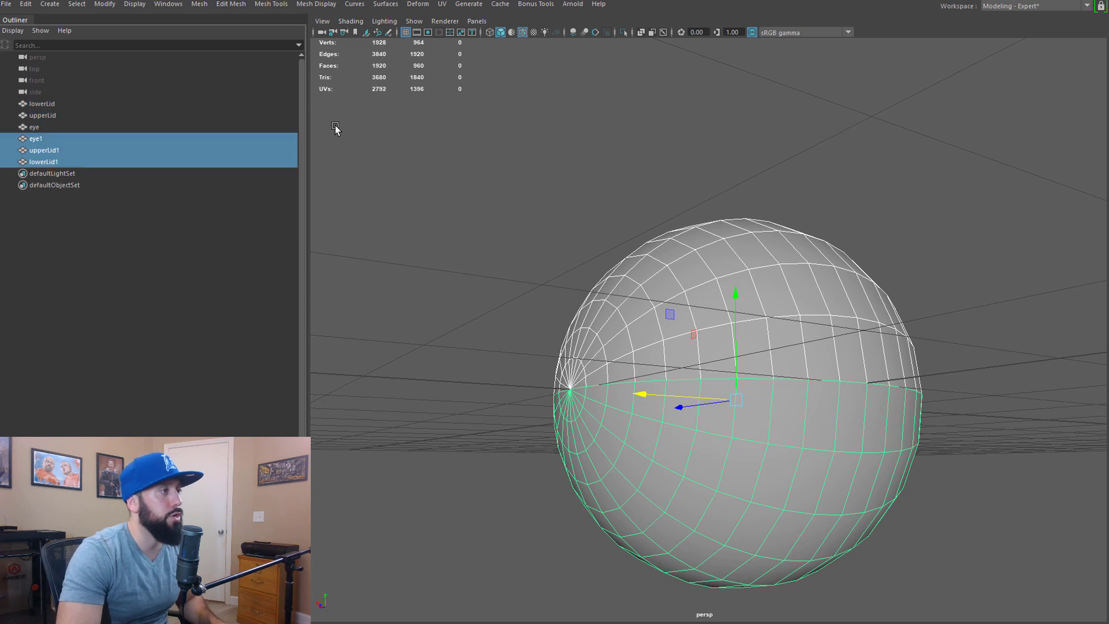
scroll(519, 291, down, 3)
drag(659, 369, 317, 381)
alt+middle_drag(405, 396, 516, 355)
alt+drag(516, 355, 545, 376)
- Try rotating the duplicated upper eyelid around its eyeball and undo the trial
click(606, 248)
alt+drag(641, 289, 584, 281)
scroll(584, 281, up, 3)
alt+middle_drag(586, 304, 696, 310)
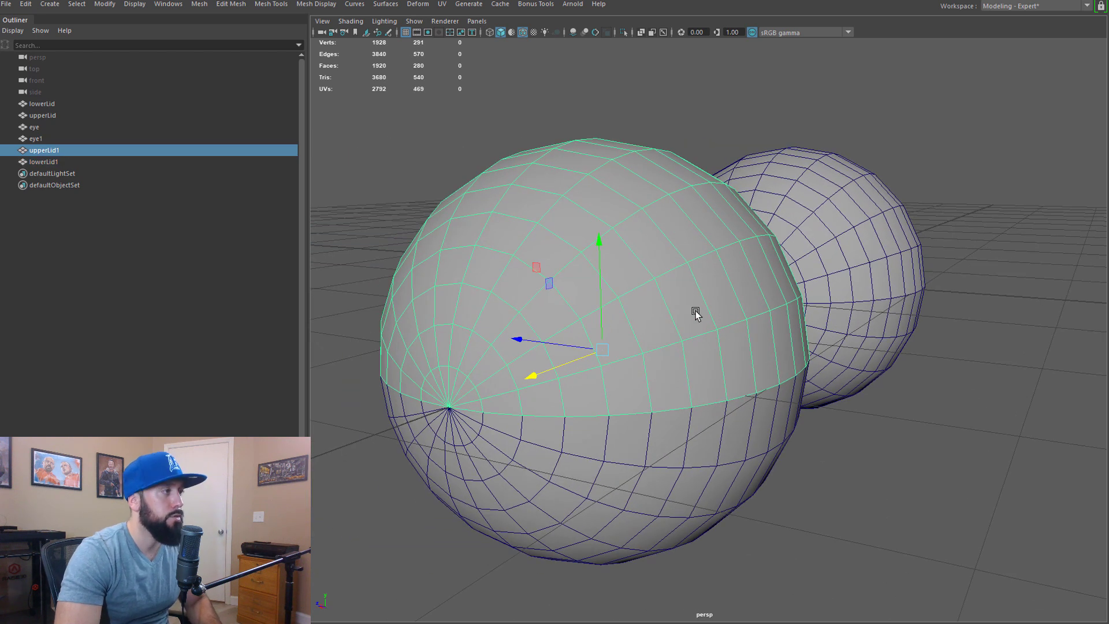
key(r)
key(e)
alt+drag(691, 304, 584, 322)
click(568, 353)
drag(603, 216, 618, 359)
key(ctrl+z)
key(ctrl+z)
key(ctrl+z)
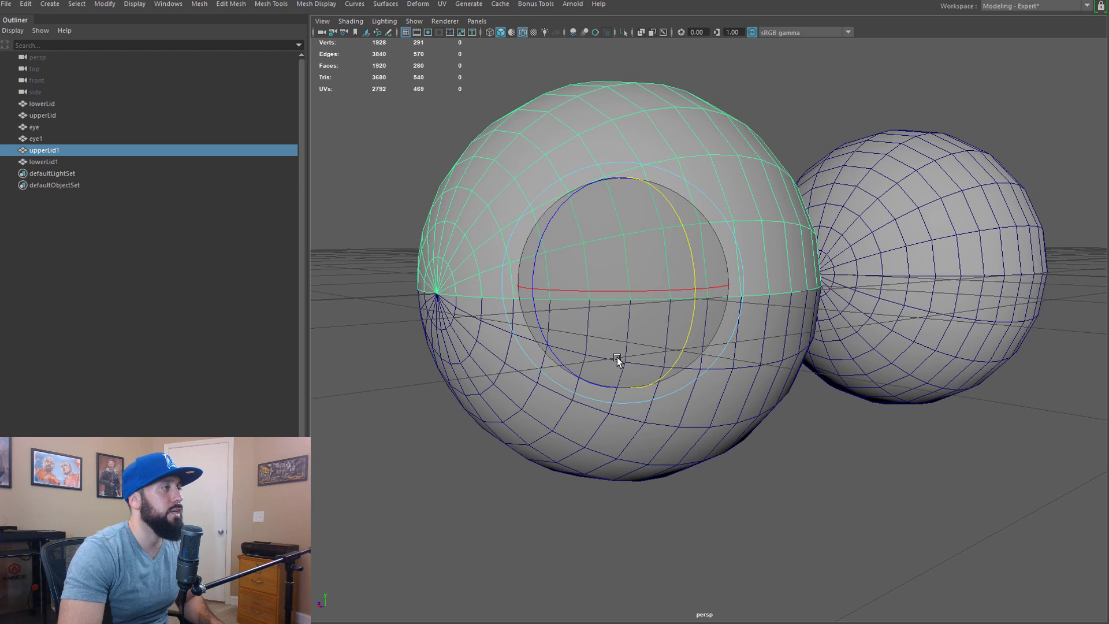
- Select the duplicated eyeball with both its eyelids and scale them narrower along the Z axis
alt+middle_drag(618, 359, 577, 401)
alt+right_drag(577, 401, 537, 403)
drag(430, 139, 700, 481)
key(r)
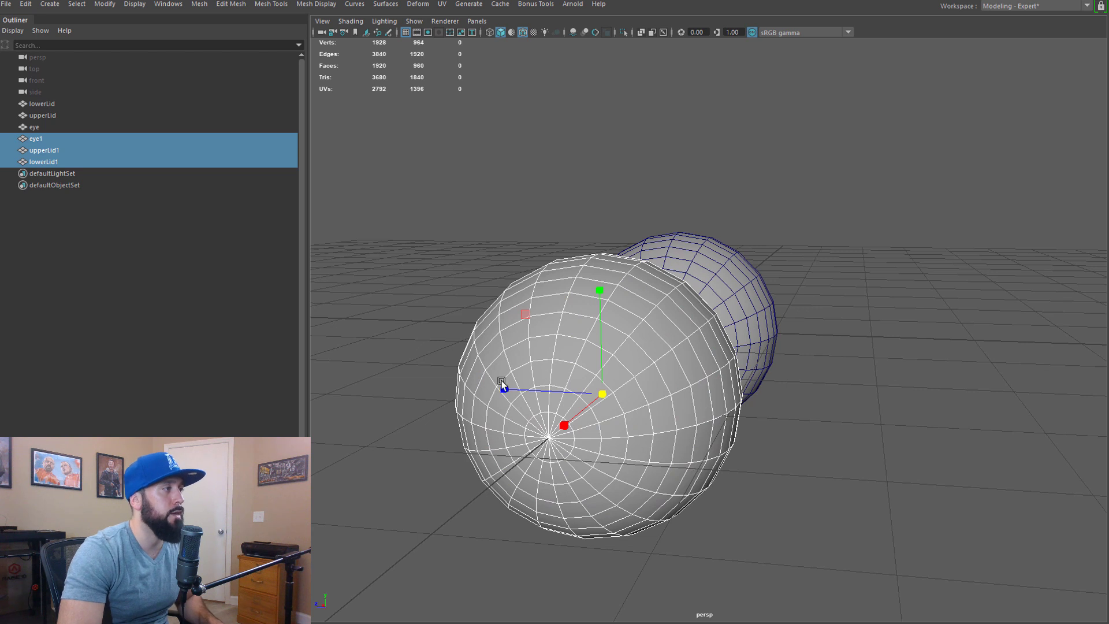
drag(503, 386, 705, 386)
- Try rotating the upper eyelid of the squashed duplicate eye and undo the rotation
click(630, 349)
key(e)
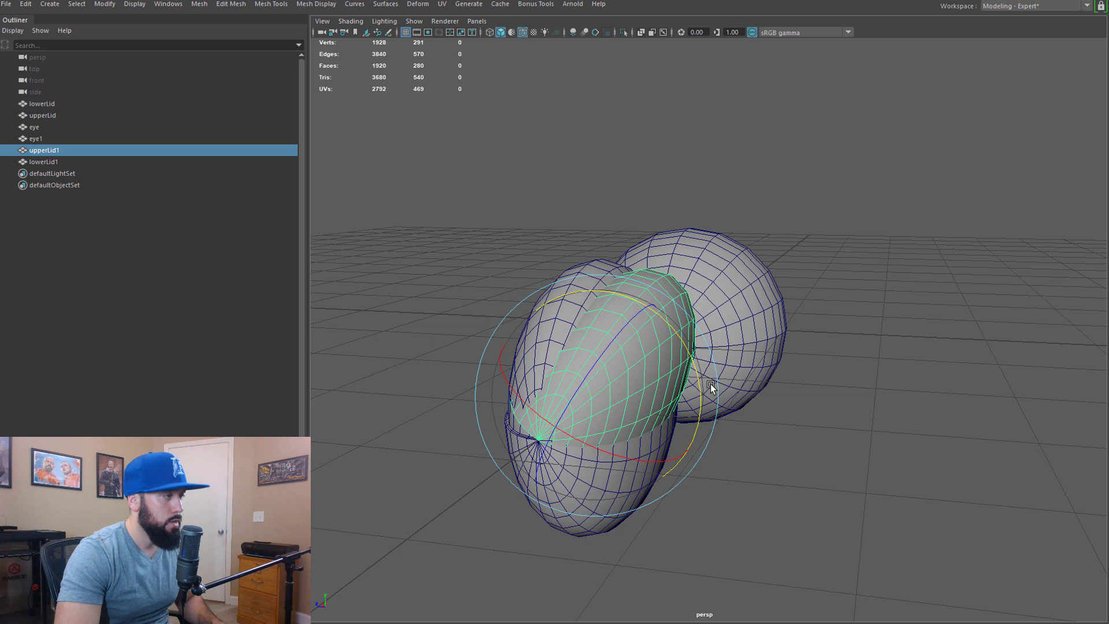
key(ctrl+z)
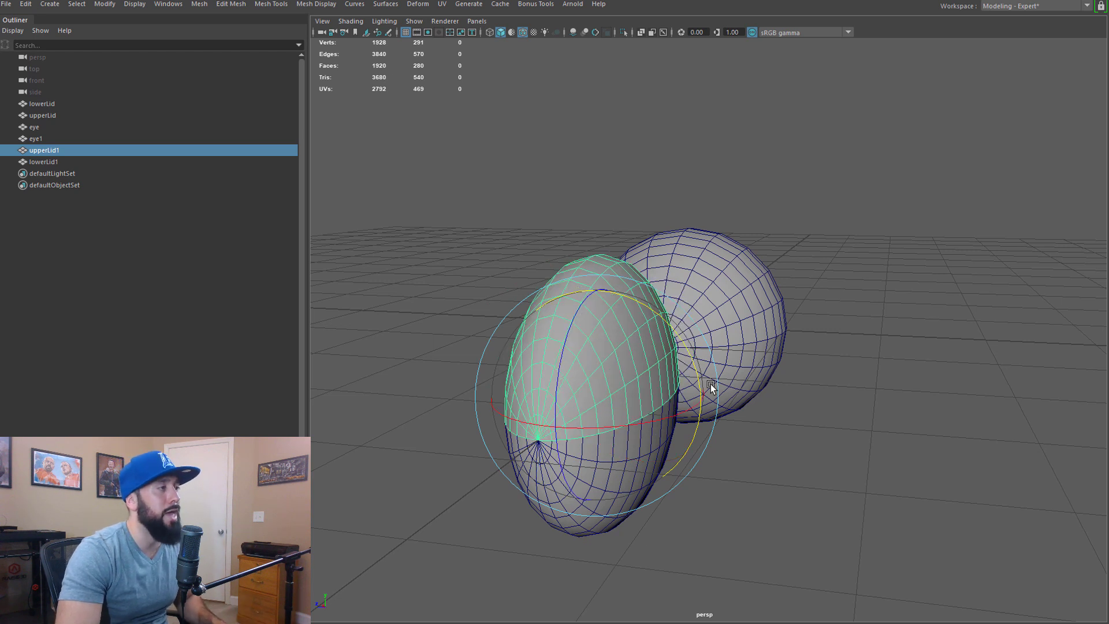
alt+drag(710, 383, 620, 386)
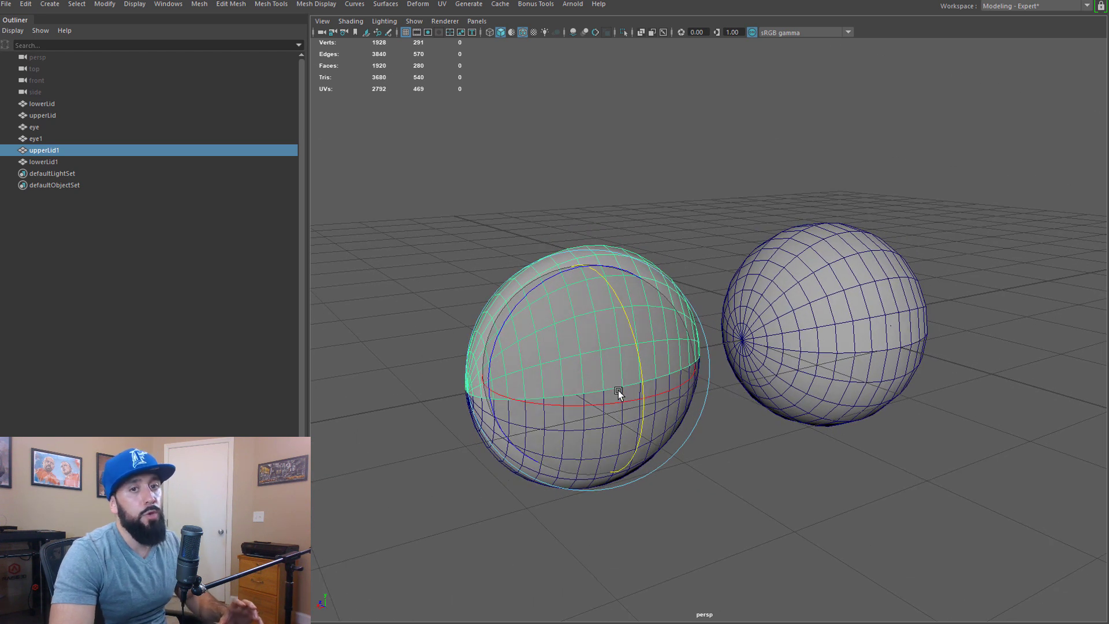
double_click(613, 401)
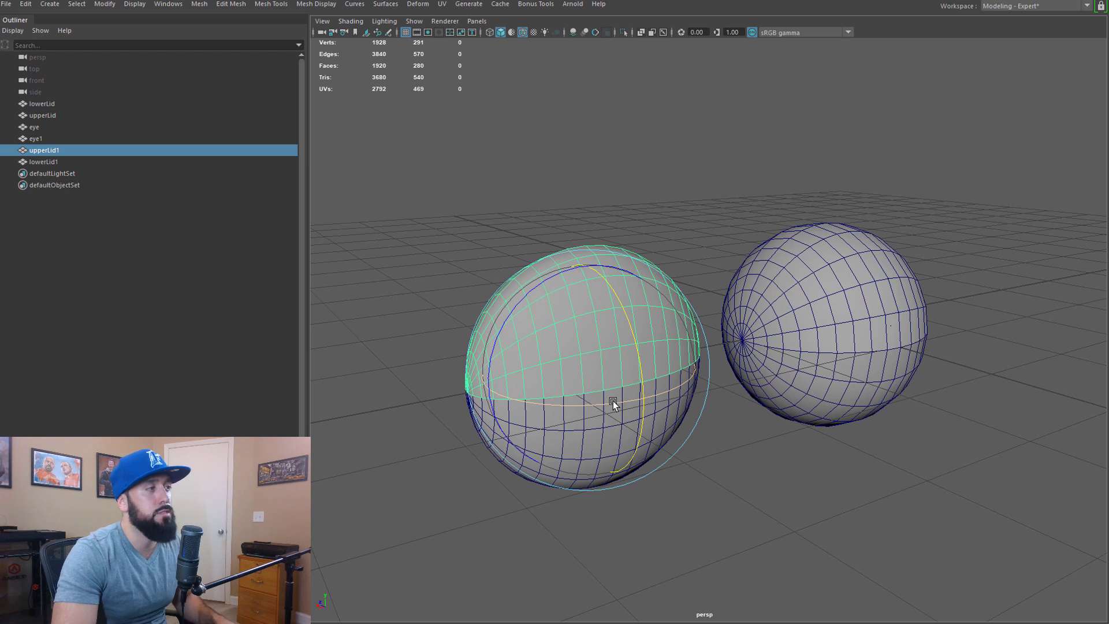
alt+drag(587, 379, 649, 282)
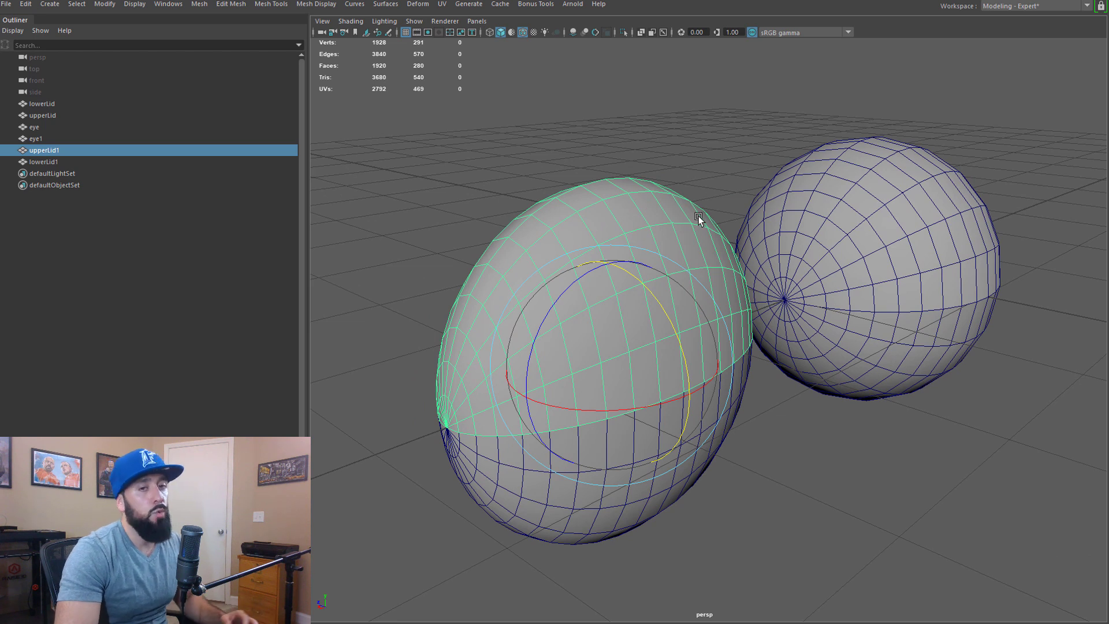
- Delete the duplicated eyeball and its two eyelids
scroll(698, 216, down, 5)
alt+drag(698, 293, 641, 275)
drag(524, 167, 761, 529)
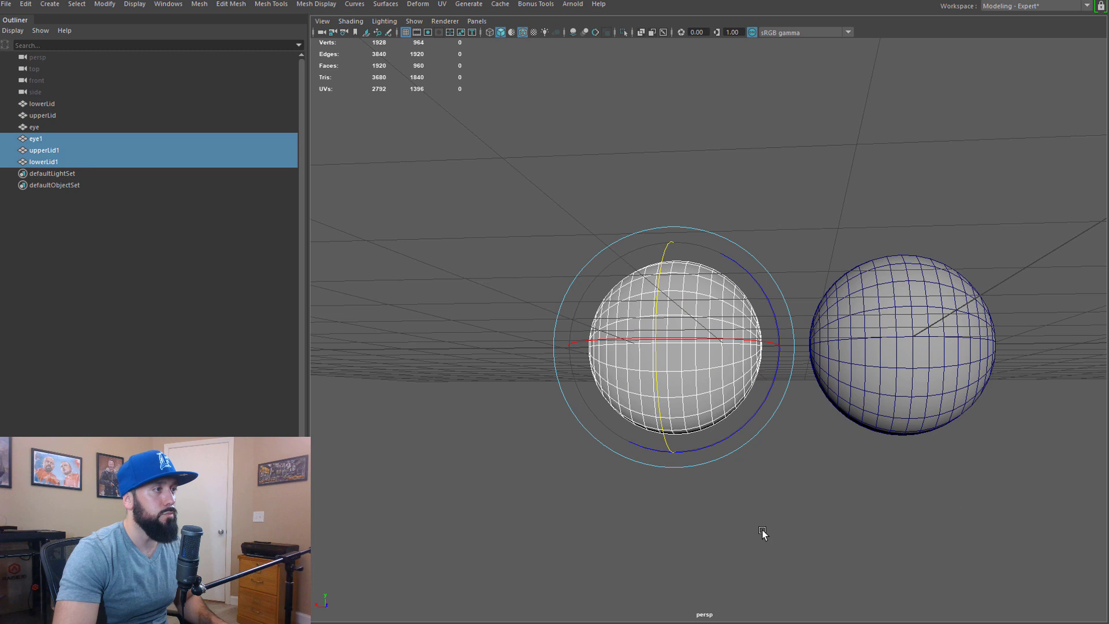
key(Delete)
- Group lowerLid, upperLid and the eyeball together in a group named eye
alt+drag(914, 438, 814, 495)
drag(614, 275, 894, 507)
alt+middle_drag(814, 430, 841, 438)
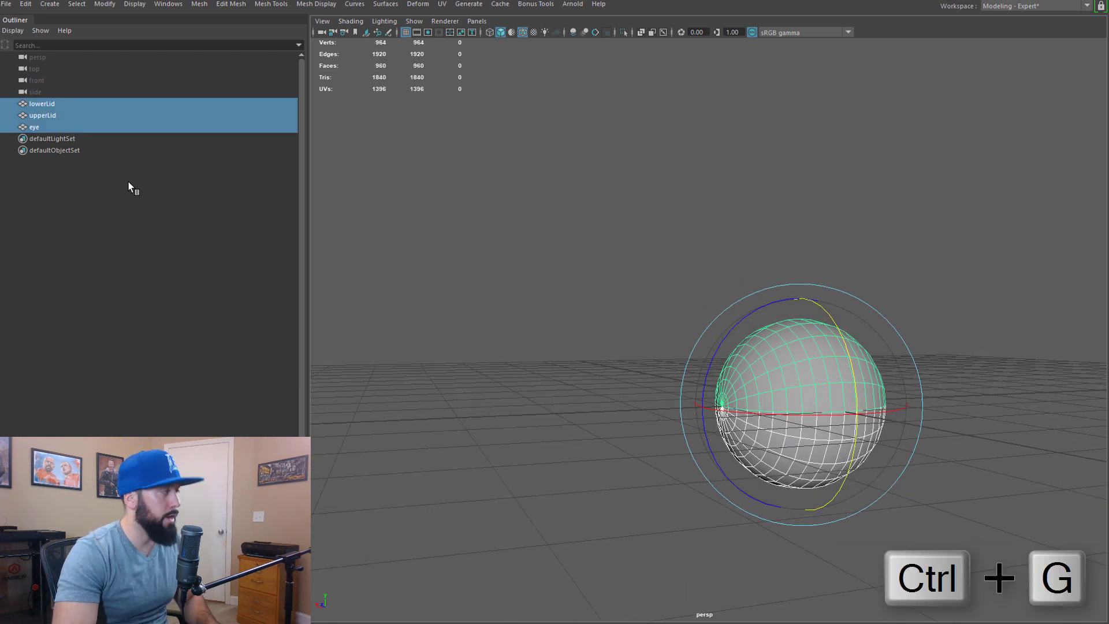
key(ctrl+g)
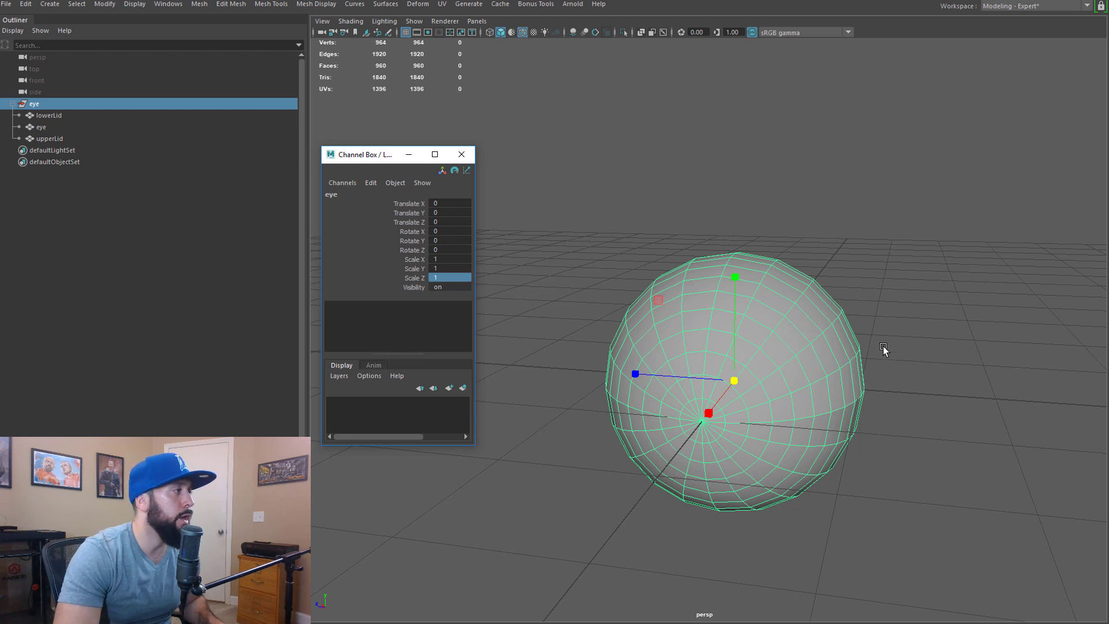
- Set the eye group's Scale Z to 0.6
click(440, 280)
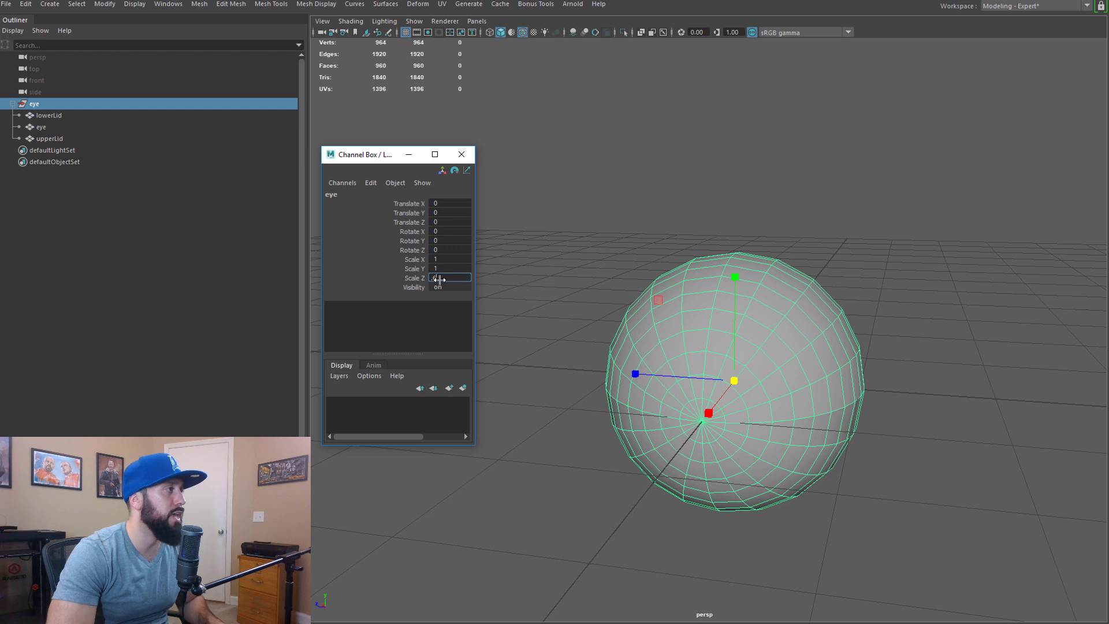
key(Return)
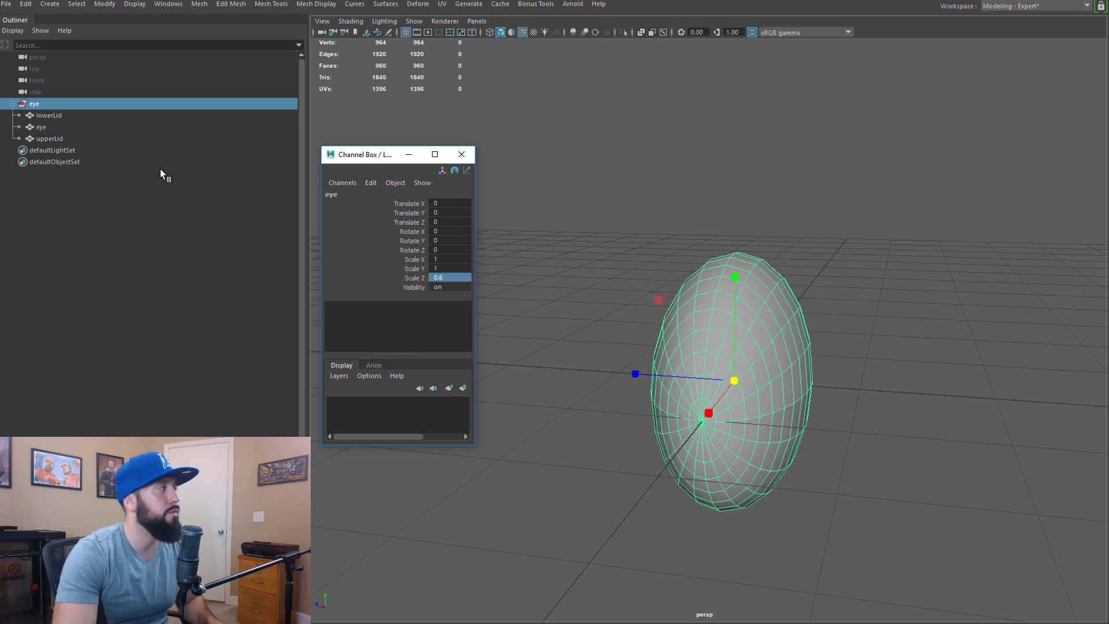
- Open the eyelids of the squashed eye by rotating lowerLid to about -54 degrees and upperLid to about 42 degrees around Y
click(48, 114)
scroll(864, 446, up, 3)
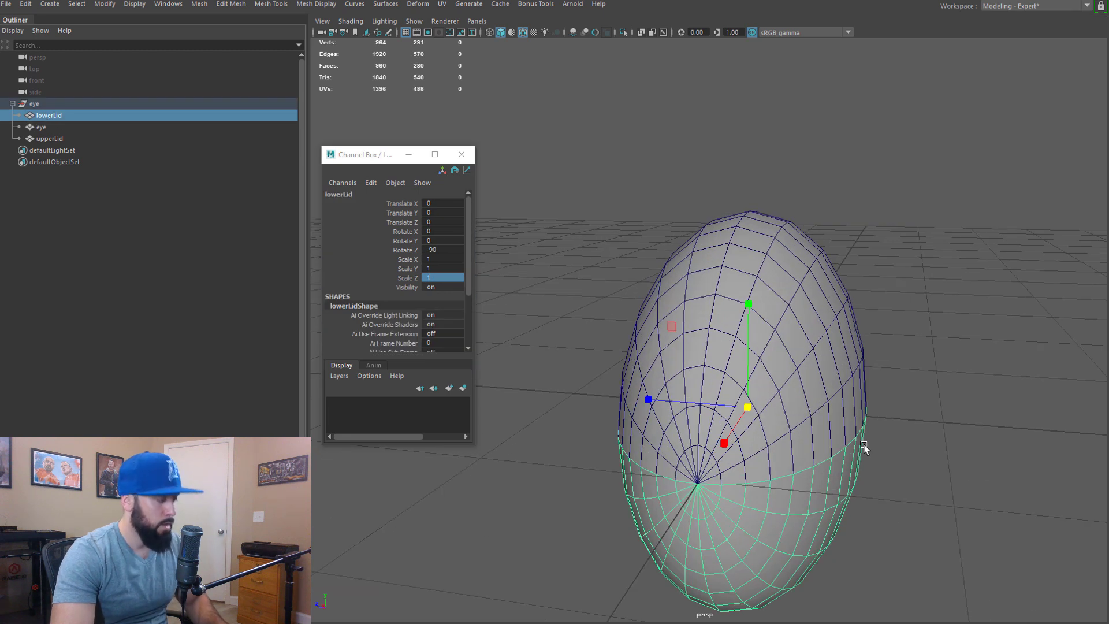
alt+middle_drag(852, 482, 834, 404)
key(e)
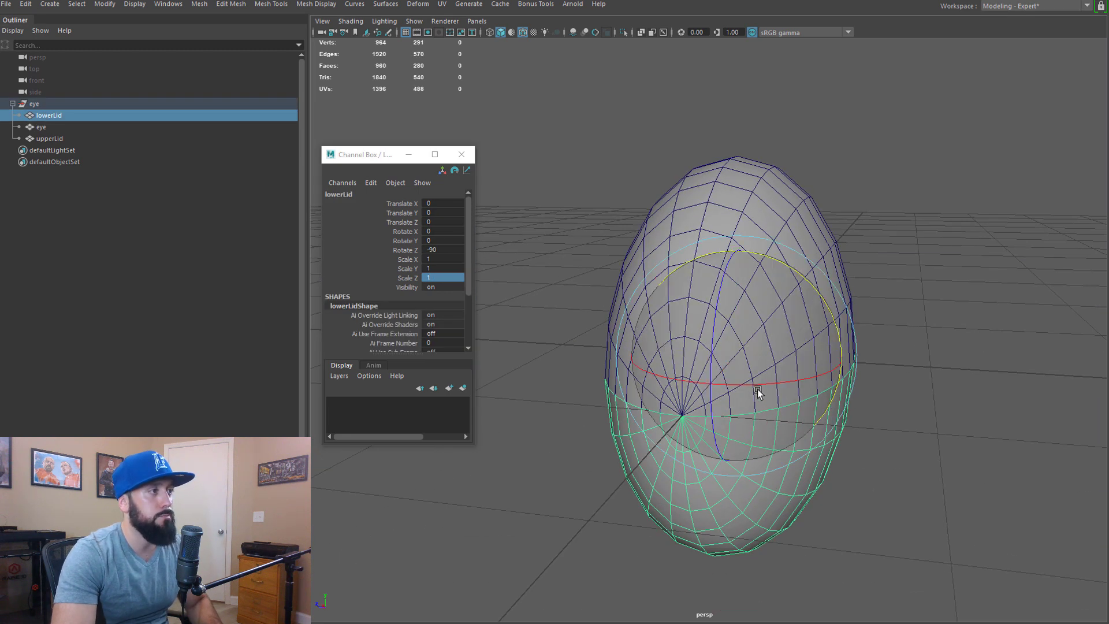
drag(838, 317, 842, 441)
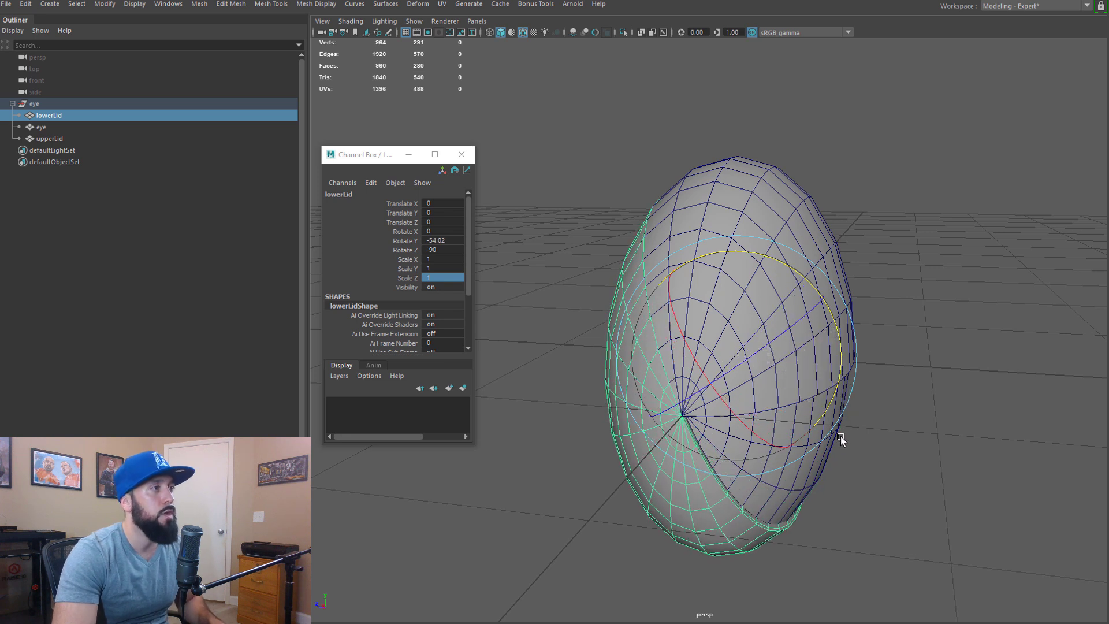
click(764, 199)
drag(823, 308, 781, 369)
- Set the Scale X of the whole eye group to 0.6
click(437, 260)
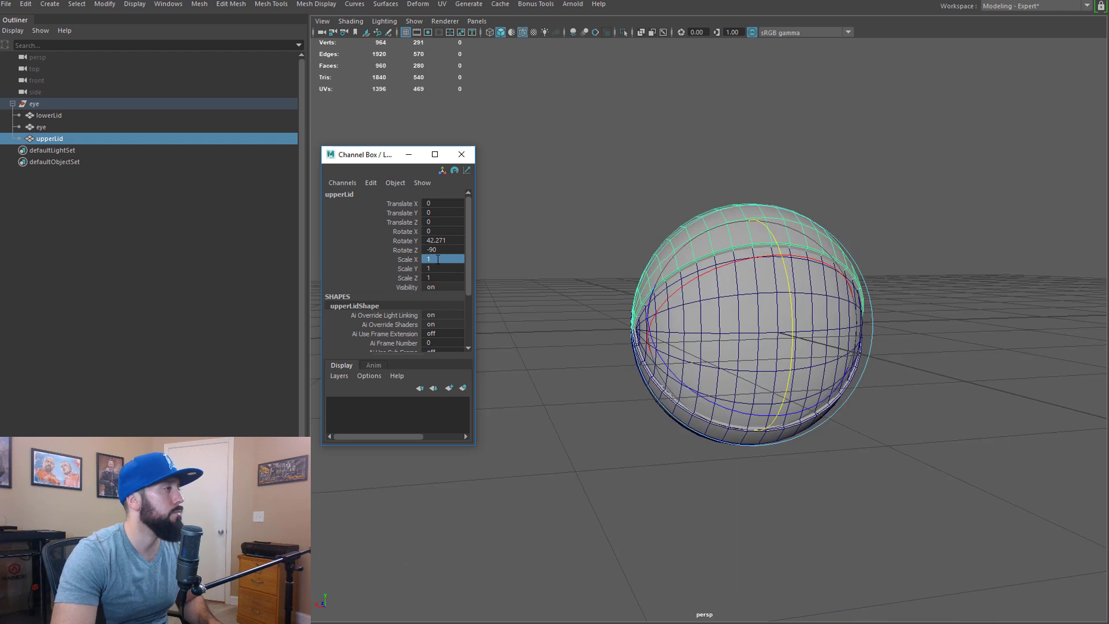
click(592, 494)
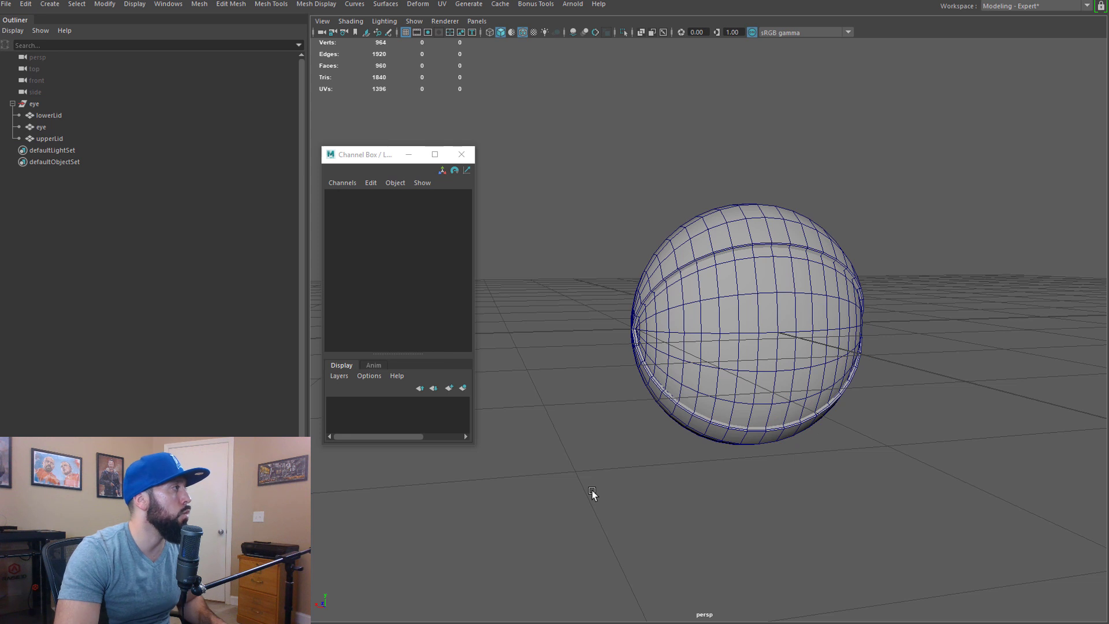
click(34, 103)
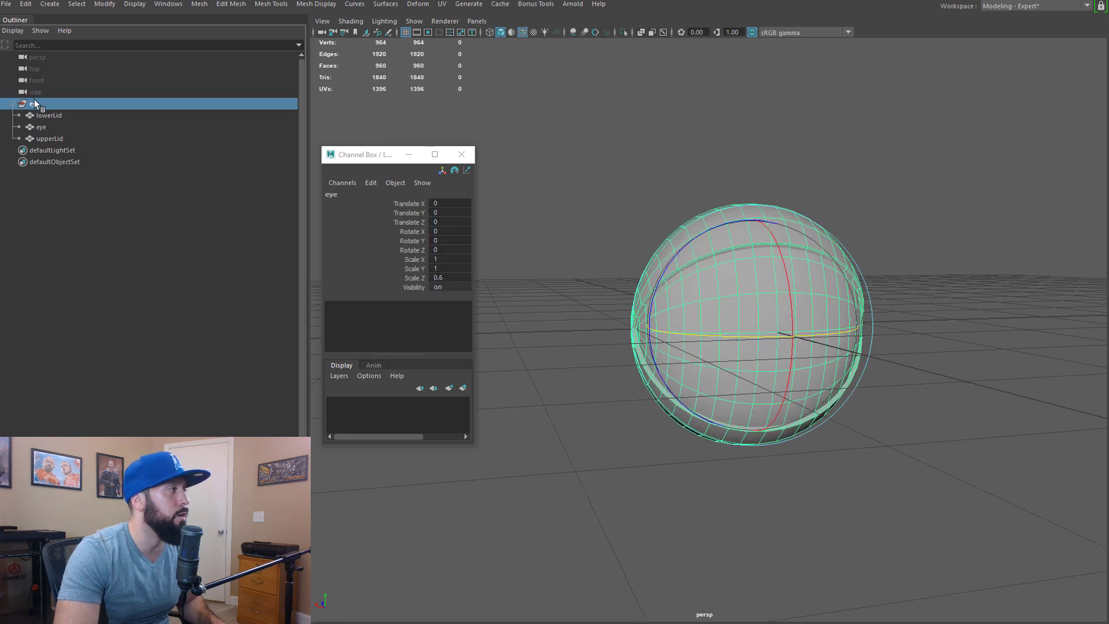
double_click(441, 260)
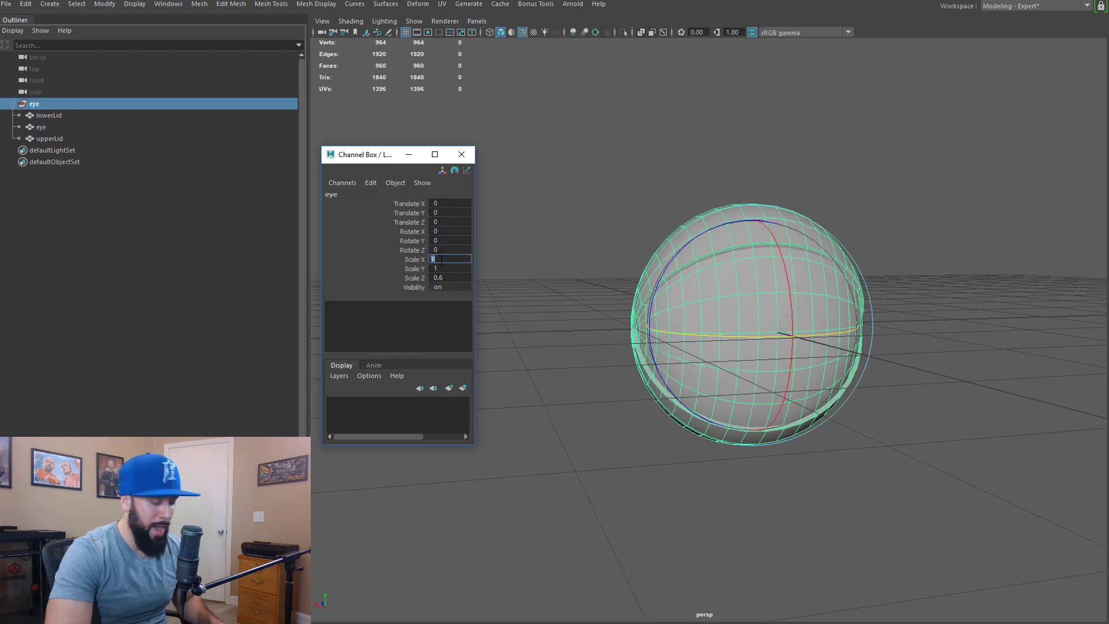
key(Return)
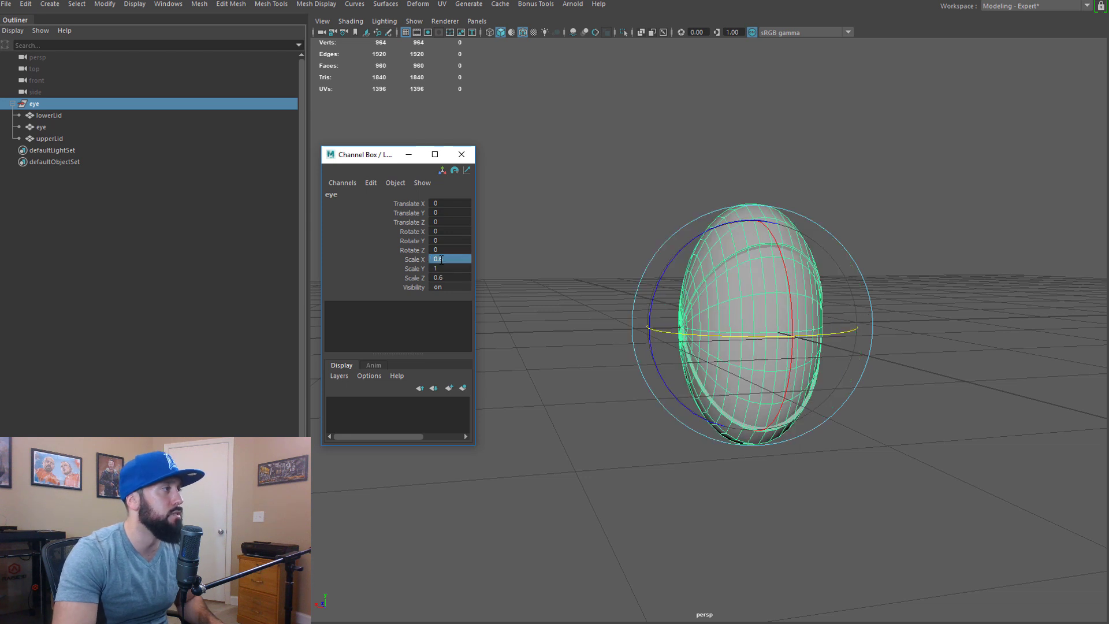
- Set the eye group's Scale X to 0.8 and display its meshes smoothed
alt+drag(761, 289, 505, 279)
double_click(453, 259)
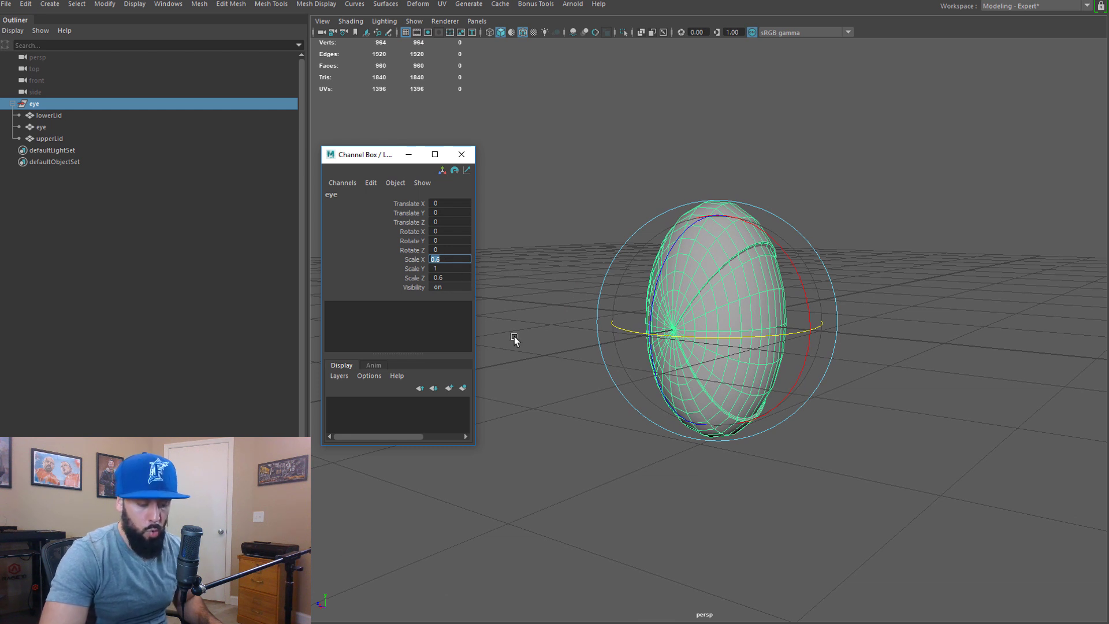
text(.8)
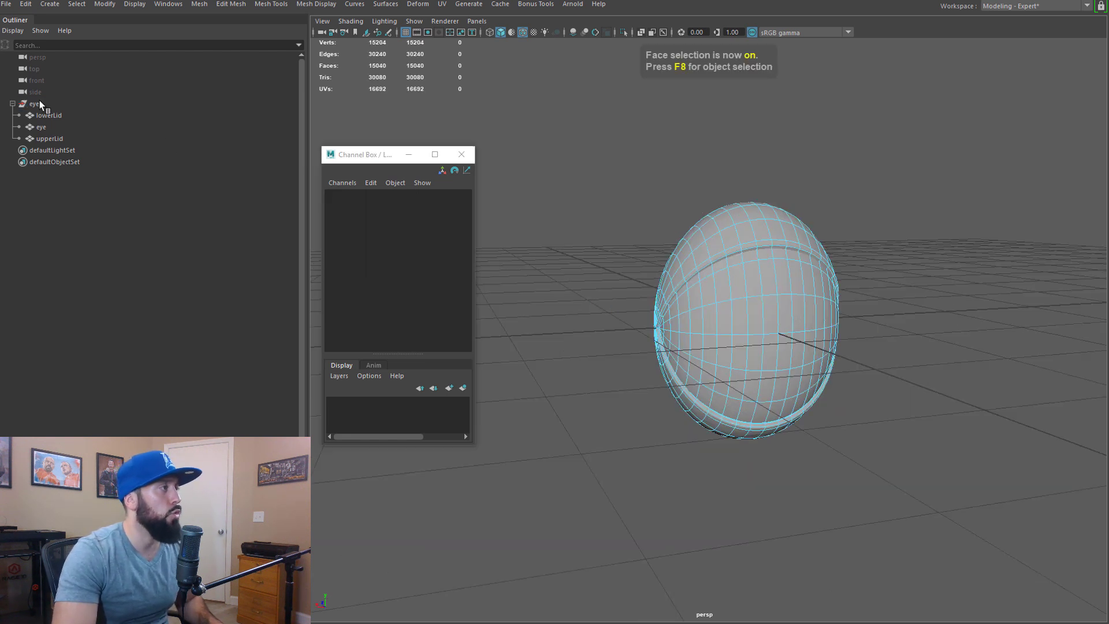
click(39, 103)
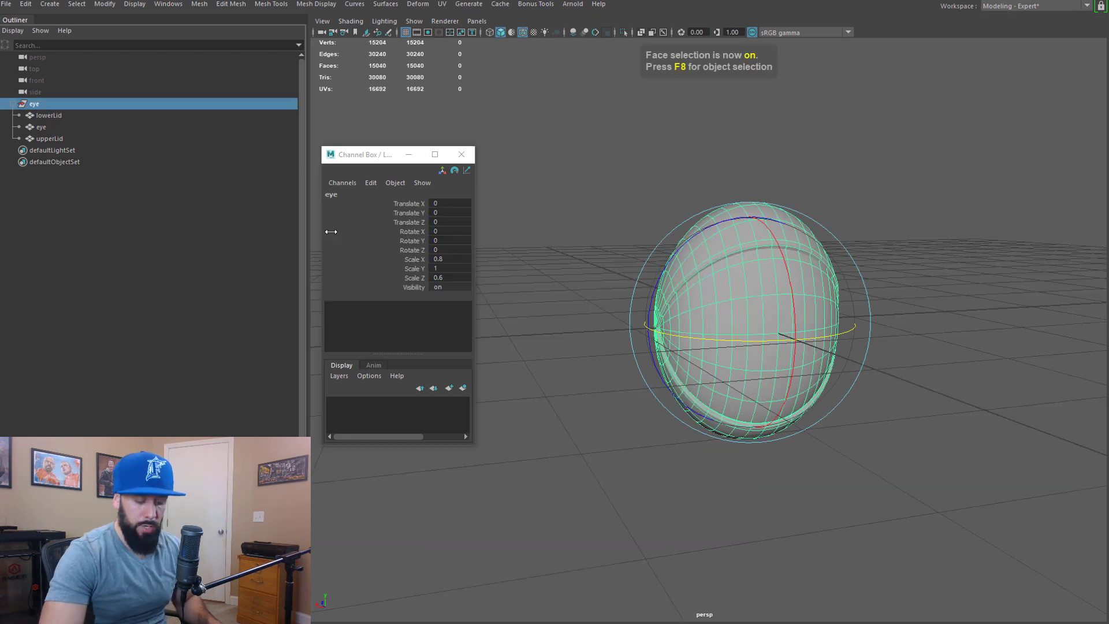
- Stretch the eye group vertically by setting its Scale Y to 1.3
double_click(452, 268)
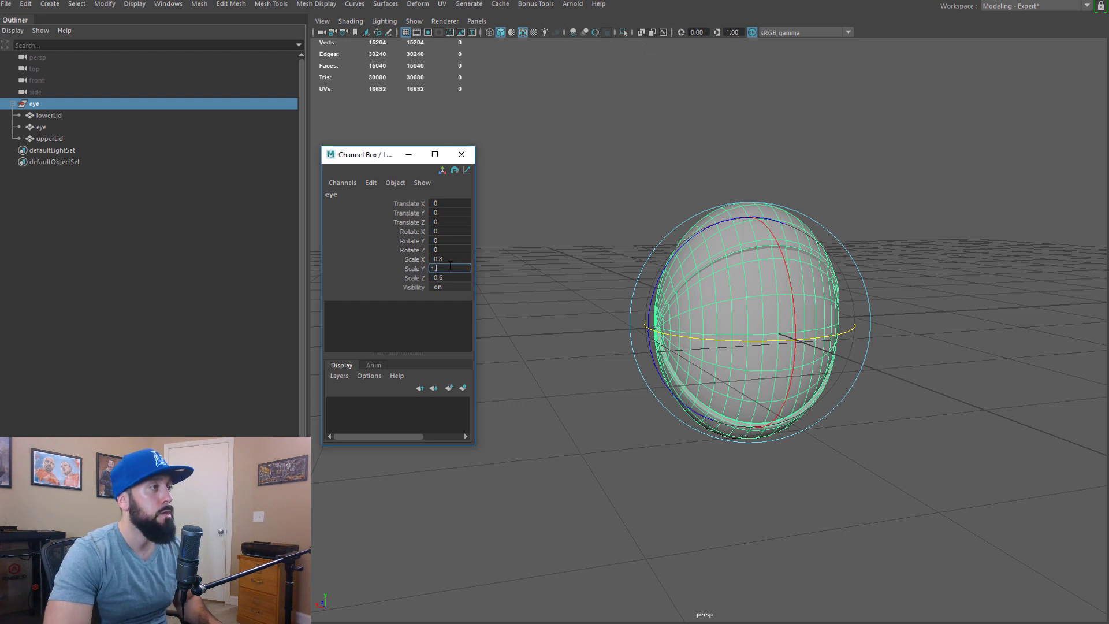
text(1.3)
key(Return)
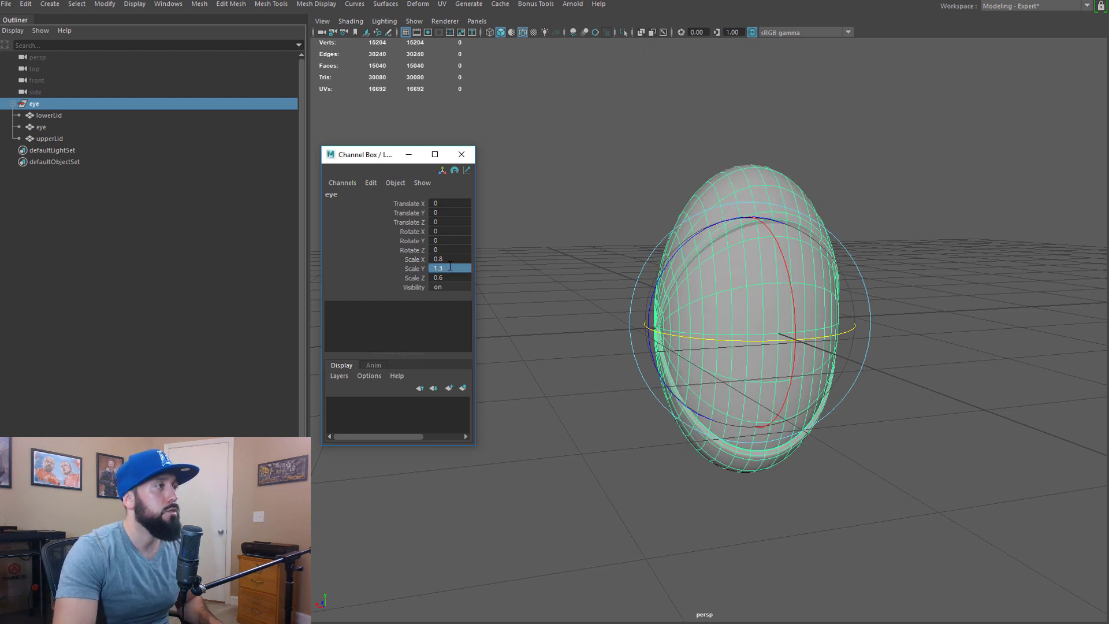
alt+drag(660, 376, 737, 219)
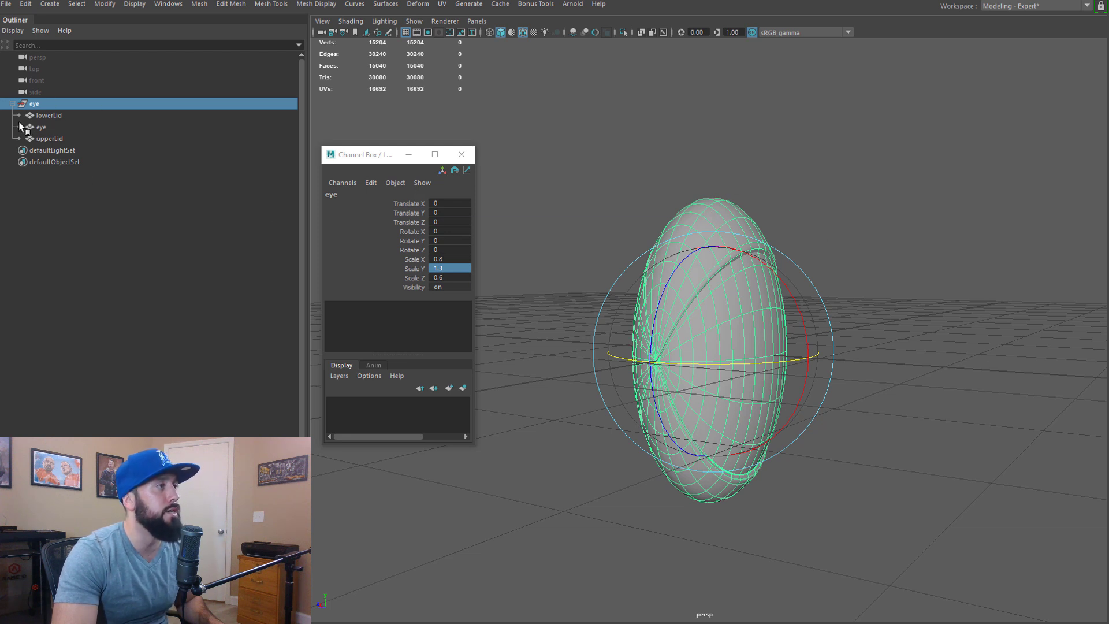
- Try rotating the eyeball mesh on its own inside the non-uniformly scaled eye group
click(33, 125)
key(f)
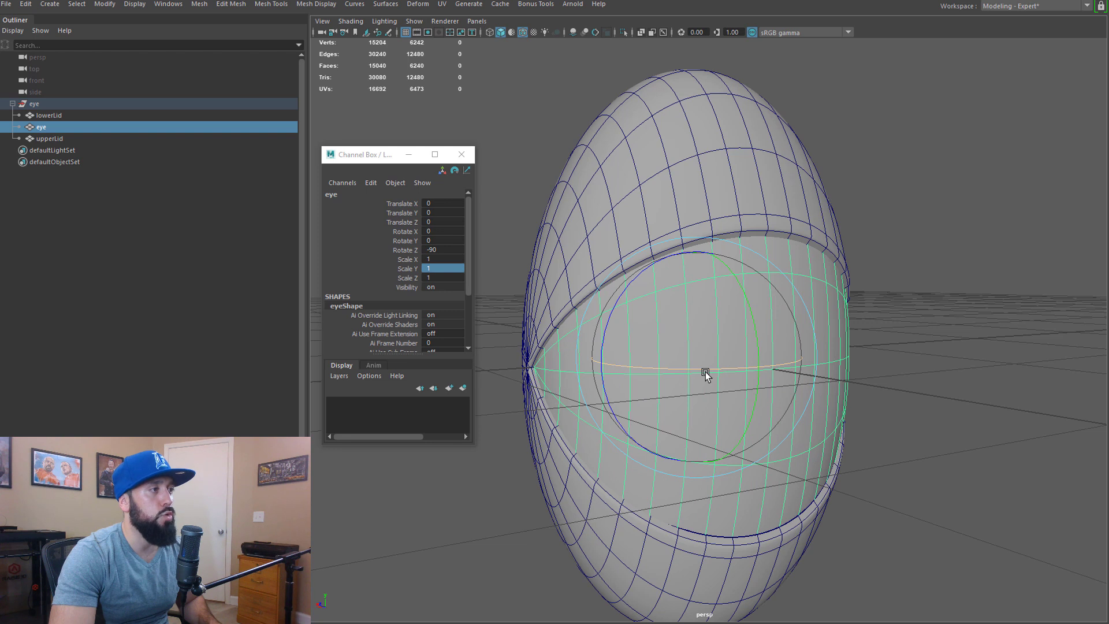
drag(705, 372, 677, 388)
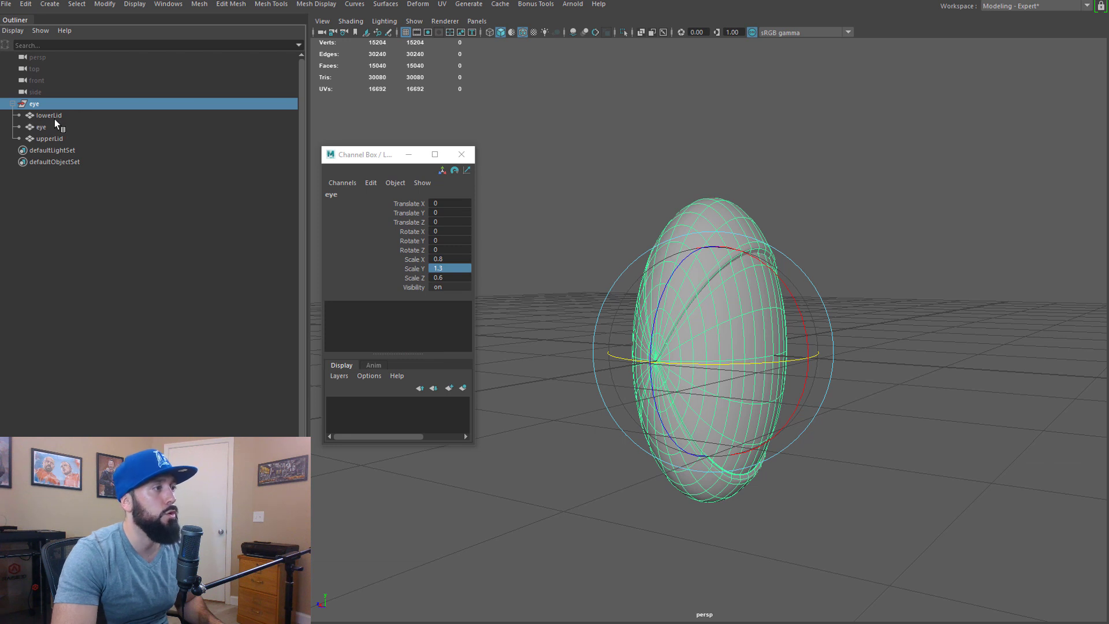
- Rotate lowerLid to about -34.7 degrees and upperLid to about 25.6 degrees around the Y axis
click(52, 116)
drag(787, 417, 767, 383)
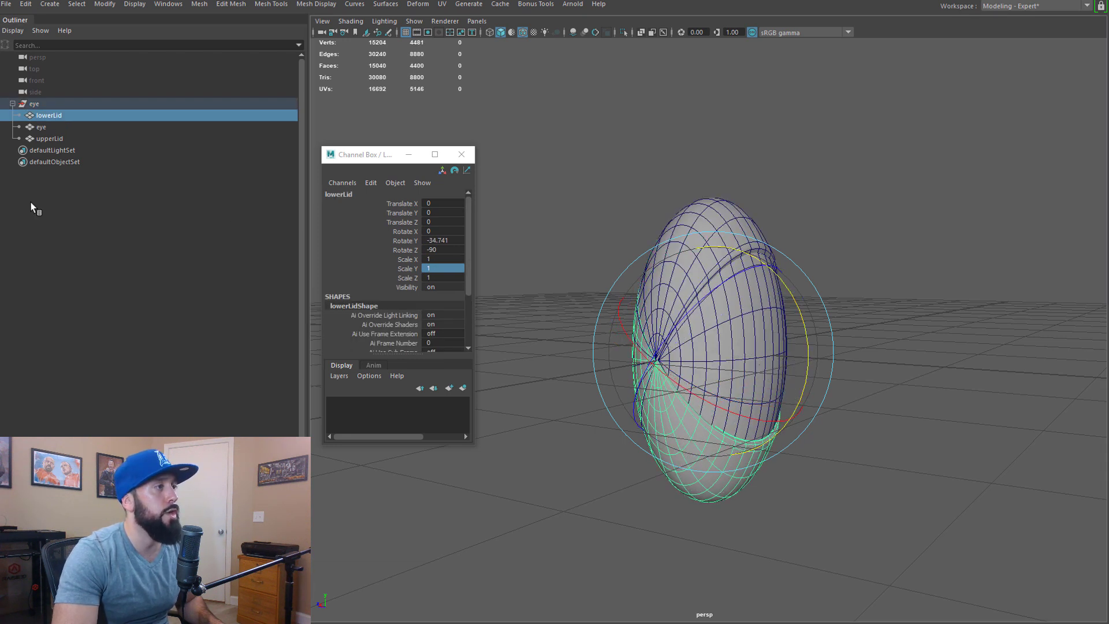
click(53, 139)
drag(769, 273, 753, 306)
key(f)
alt+drag(907, 387, 775, 435)
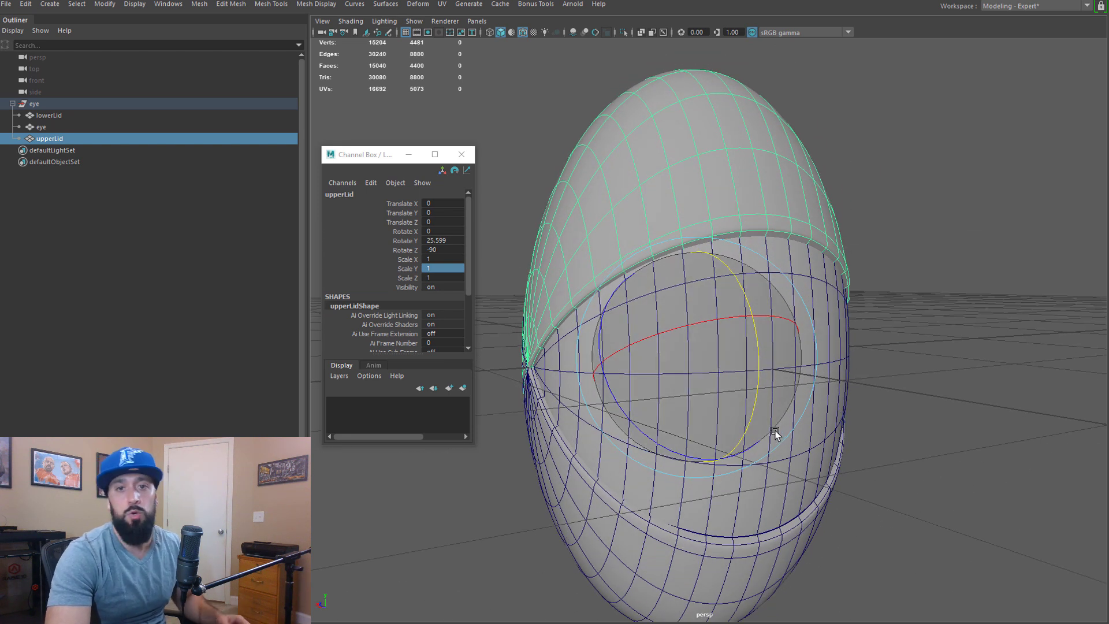